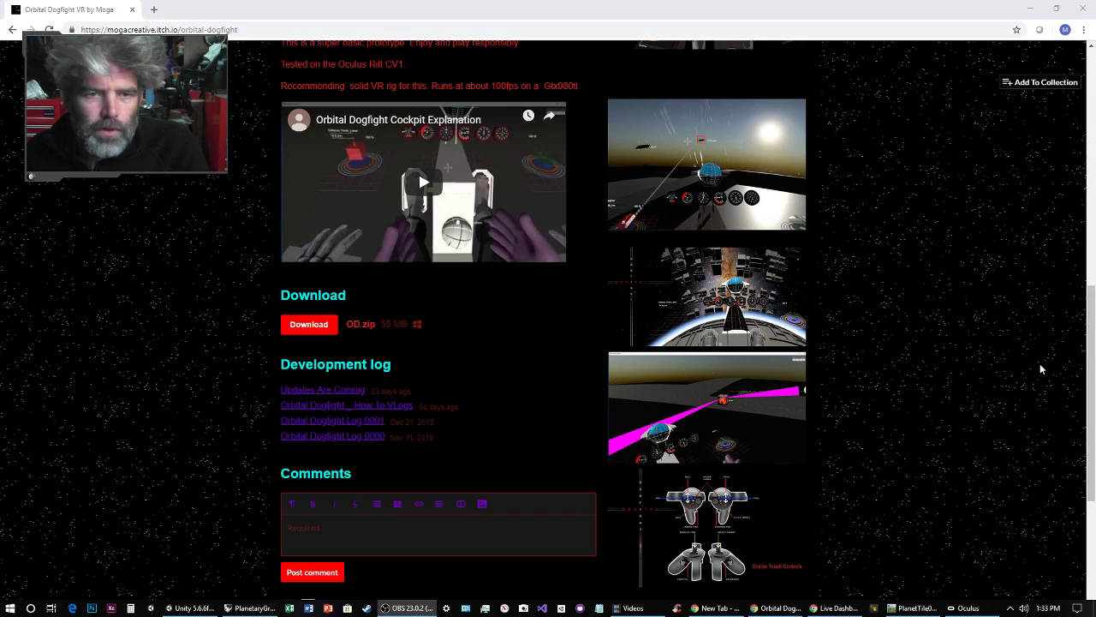
Skim the Orbital Dogfight page, then switch to World Machine and show the PlanetTile00 terrain in 3D.
scroll(526, 239, "down", 2)
scroll(995, 369, "up", 2)
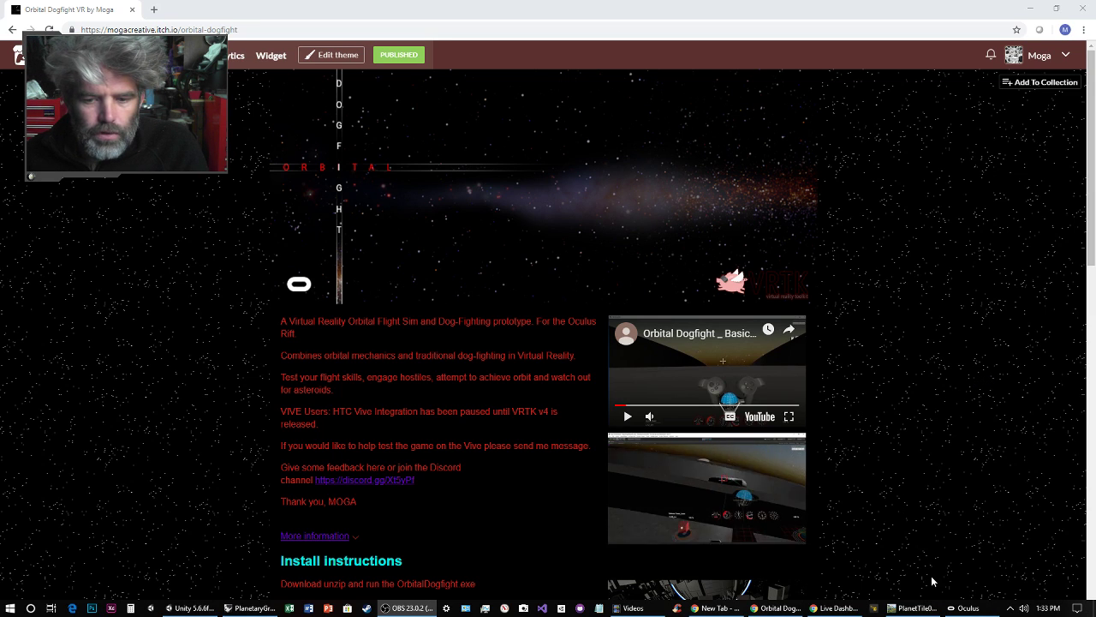
left_click(913, 608)
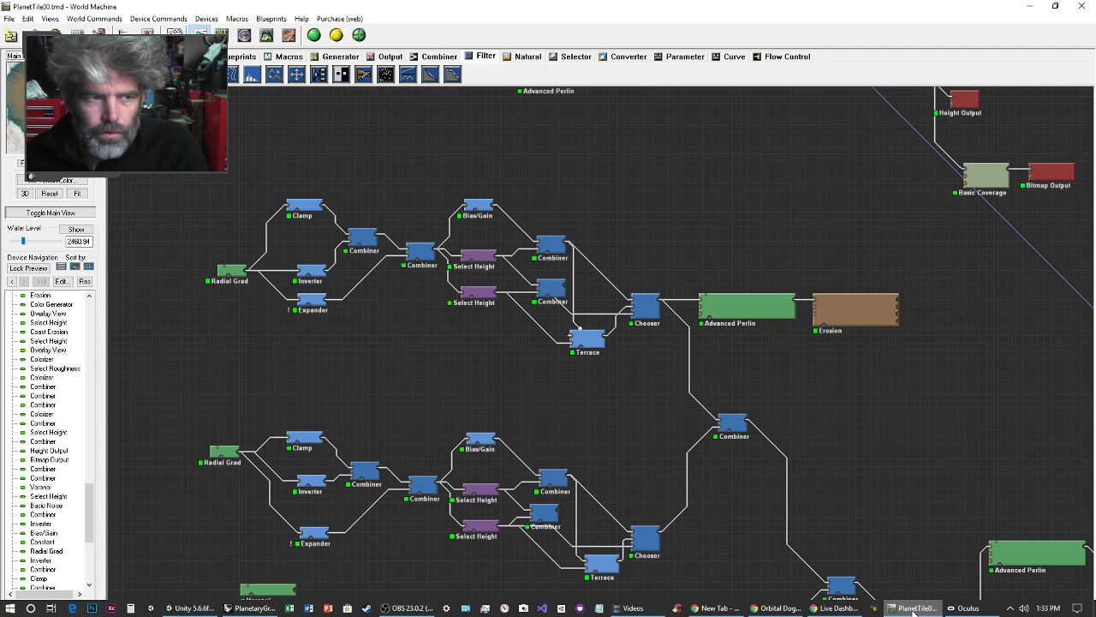
left_click(266, 34)
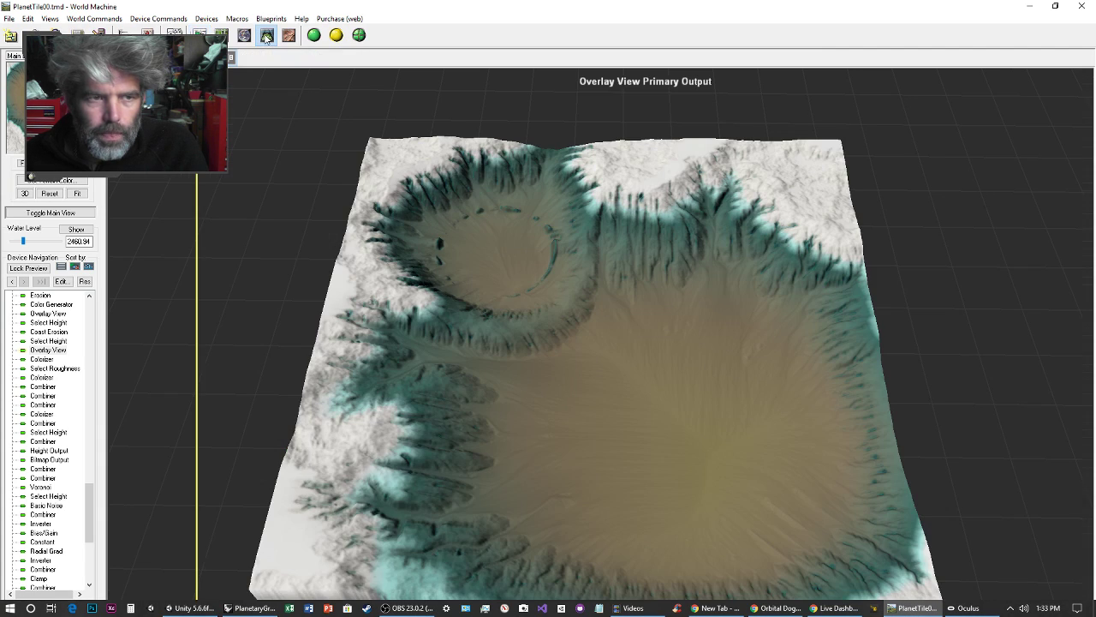
Switch to Rhino, look over the three terrain panels, and view the Planet_Tech2 definition in Grasshopper.
left_click(250, 608)
right_click_drag(565, 432, 623, 454)
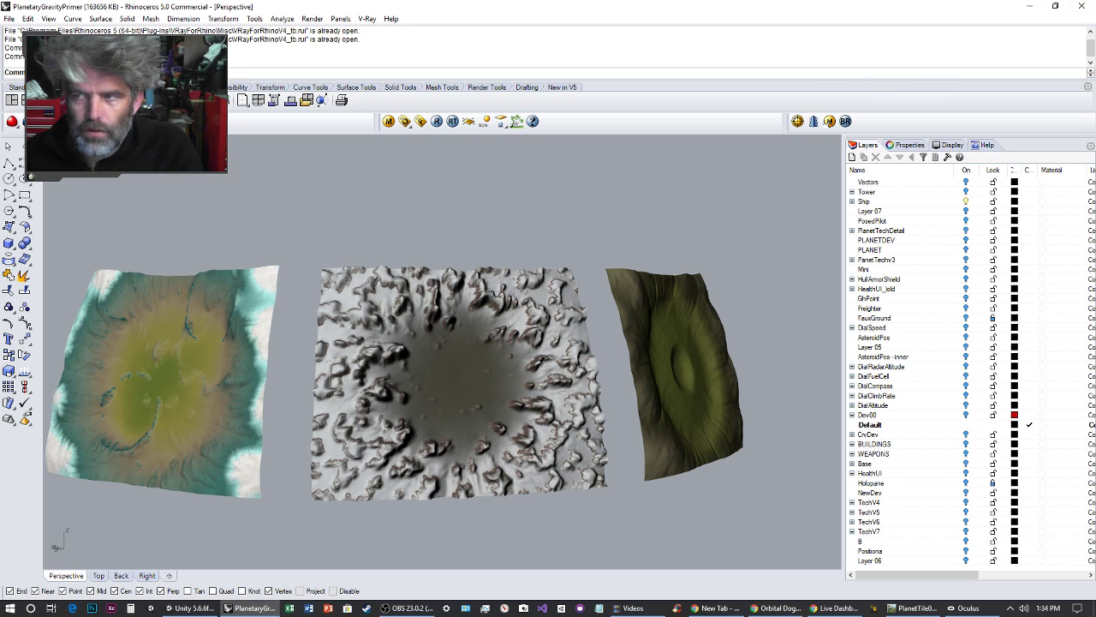
left_click_drag(1095, 163, 489, 2)
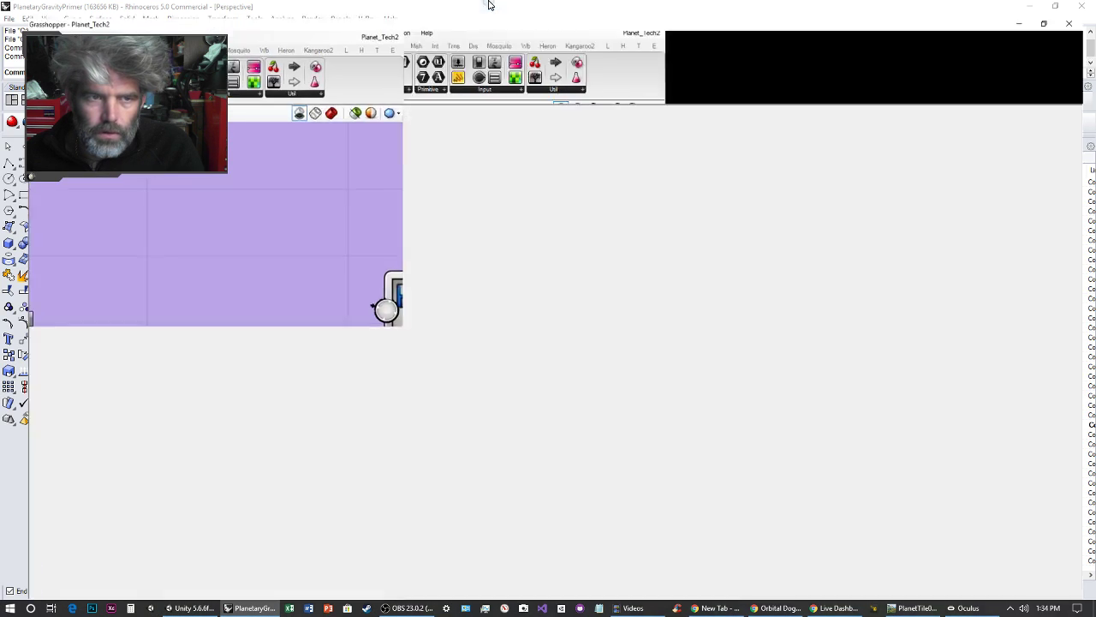
scroll(522, 373, "down", 5)
scroll(531, 377, "up", 4)
left_click_drag(607, 11, 1095, 146)
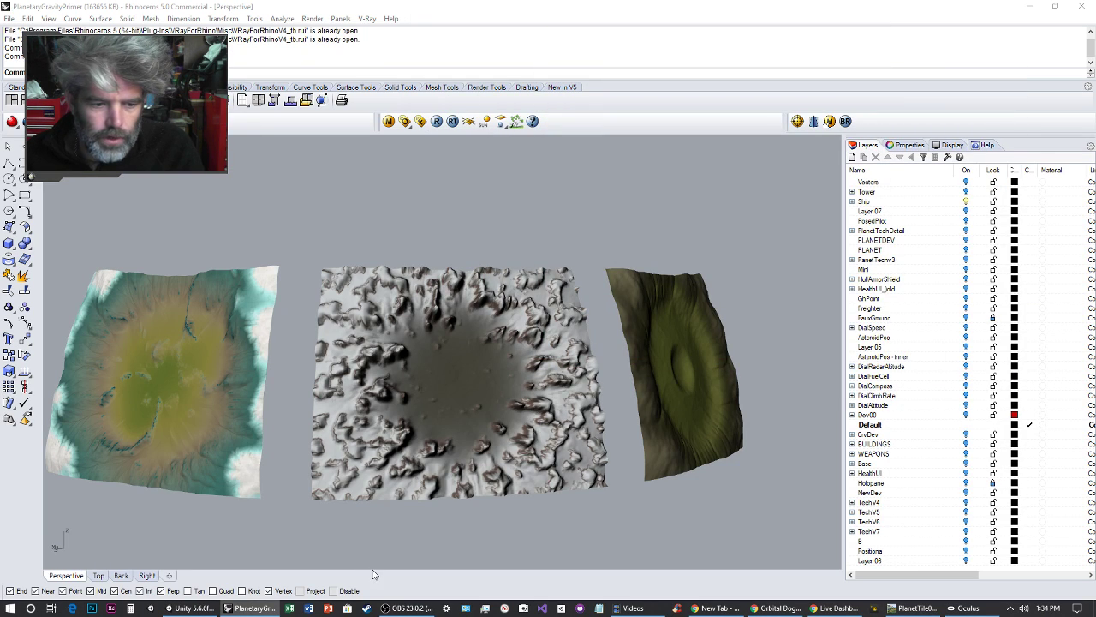
Switch to Unity, inspect the terrain panels on the planet in the scene, and enlarge the Game view.
left_click(185, 609)
right_click_drag(497, 362, 534, 384)
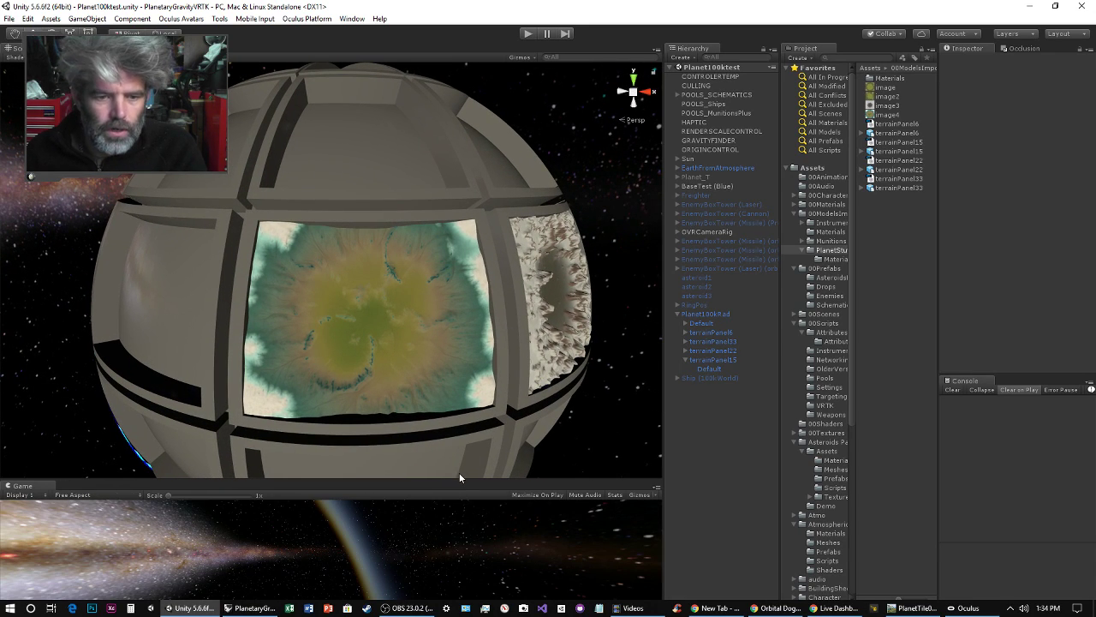
left_click_drag(459, 477, 459, 419)
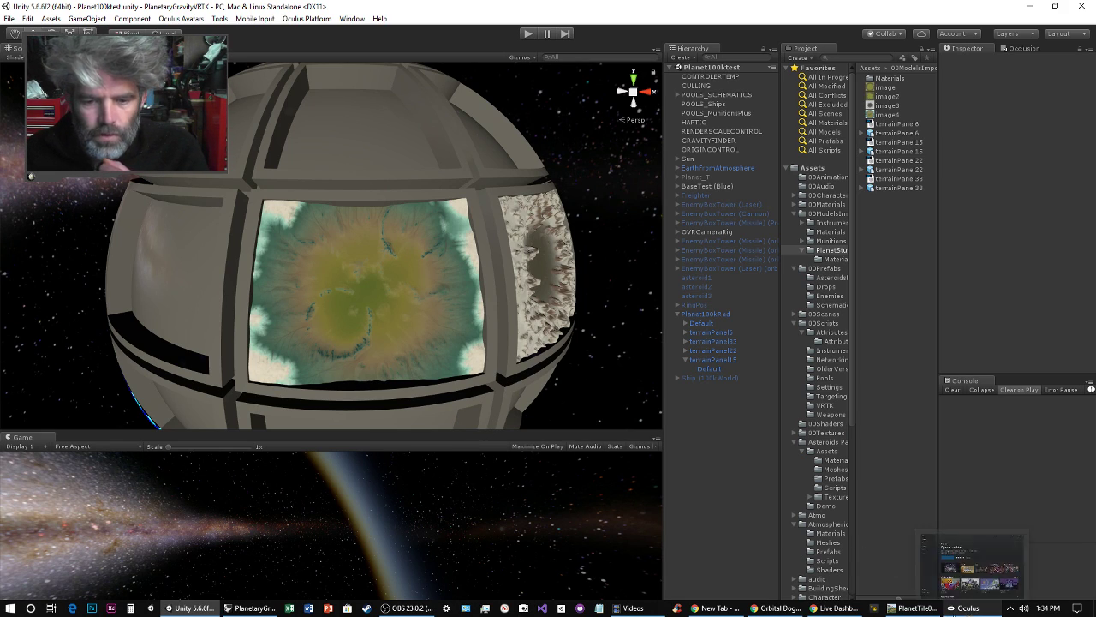
Switch back to World Machine and show the device network around the upper Radial Grad chain.
left_click(913, 610)
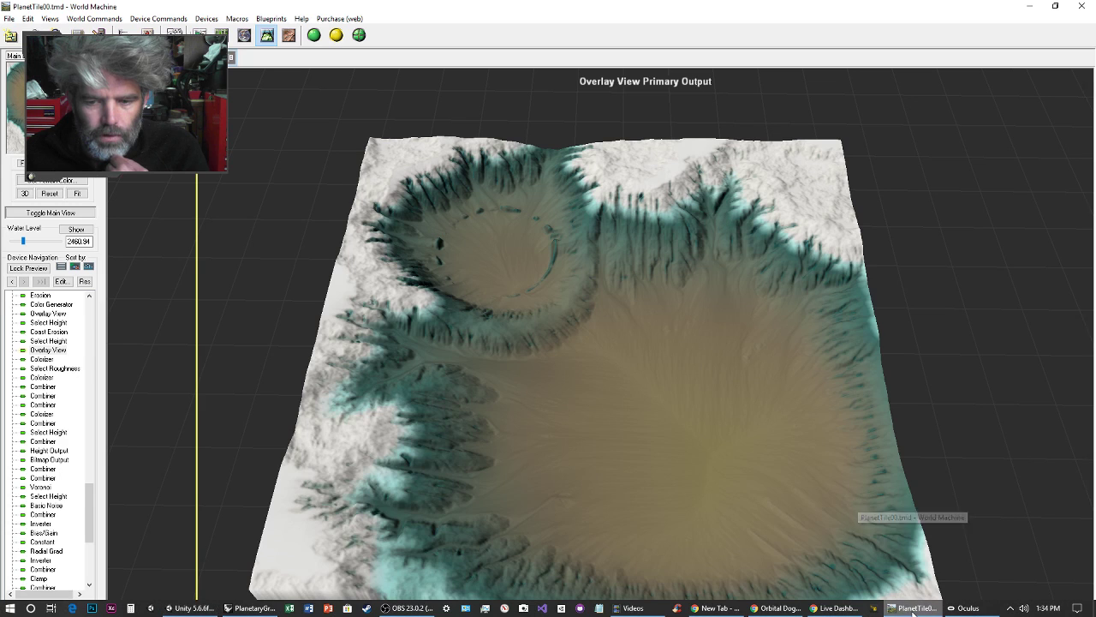
left_click(200, 35)
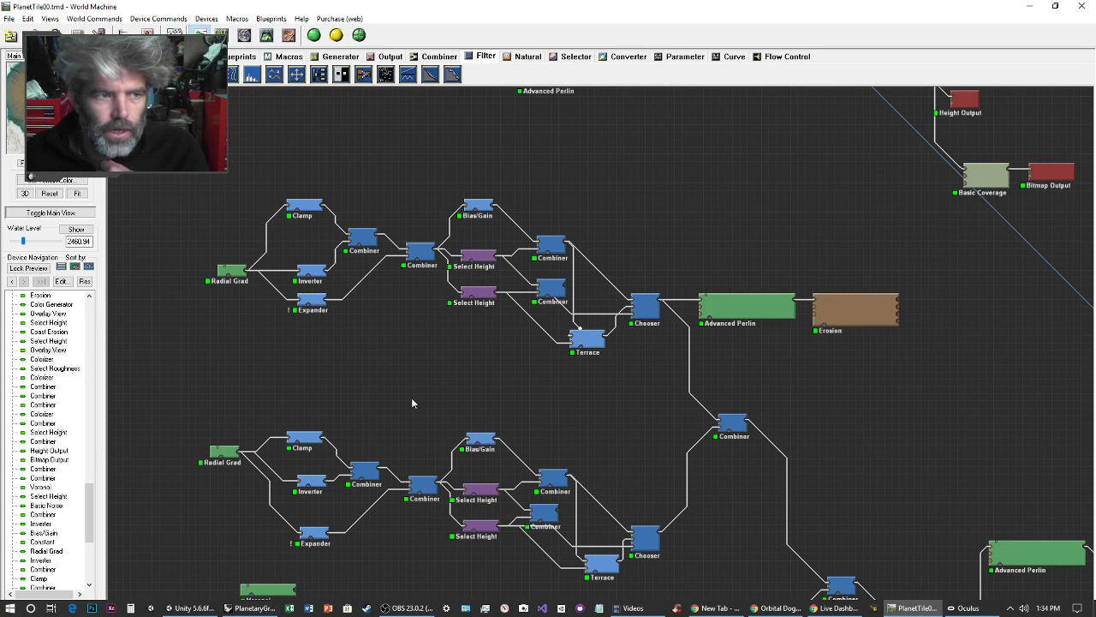
middle_click_drag(411, 398, 431, 320)
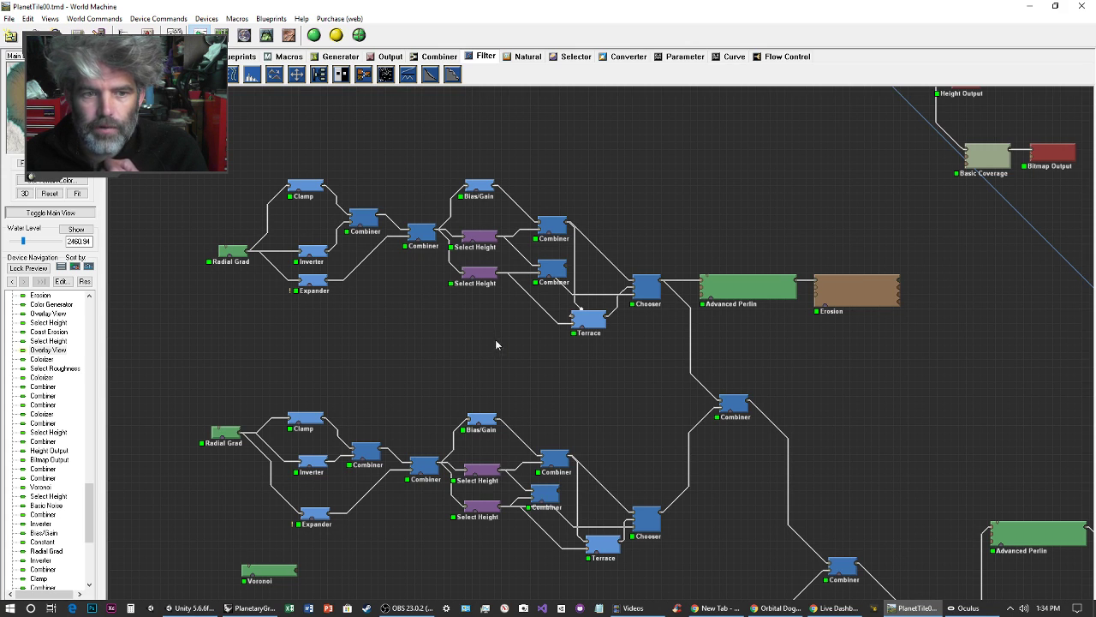
right_click_drag(440, 303, 481, 431)
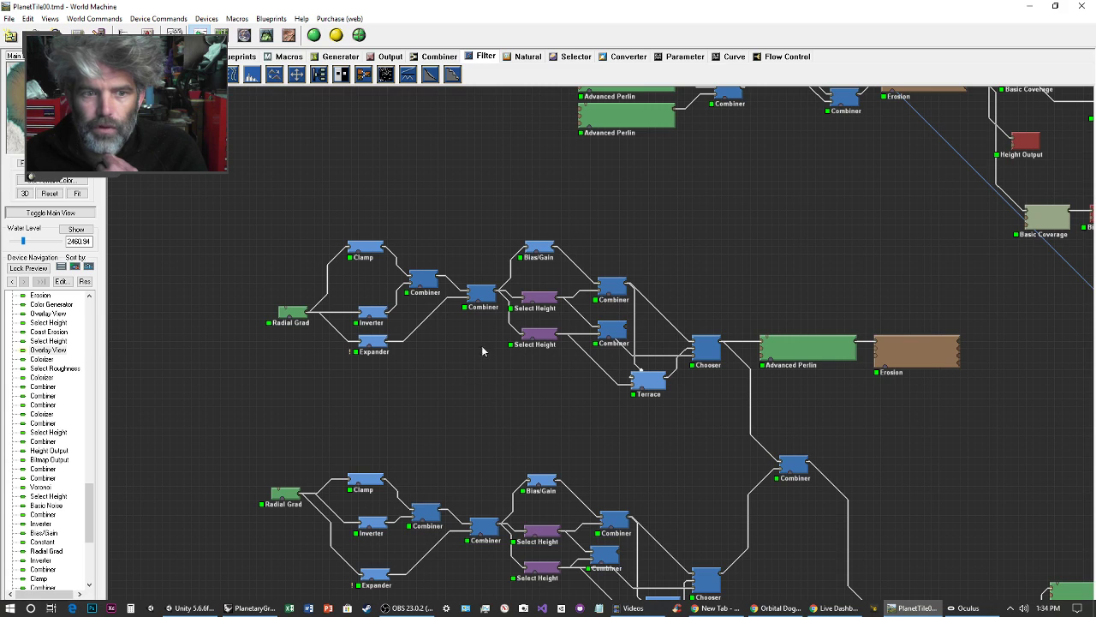
scroll(454, 347, "up", 1)
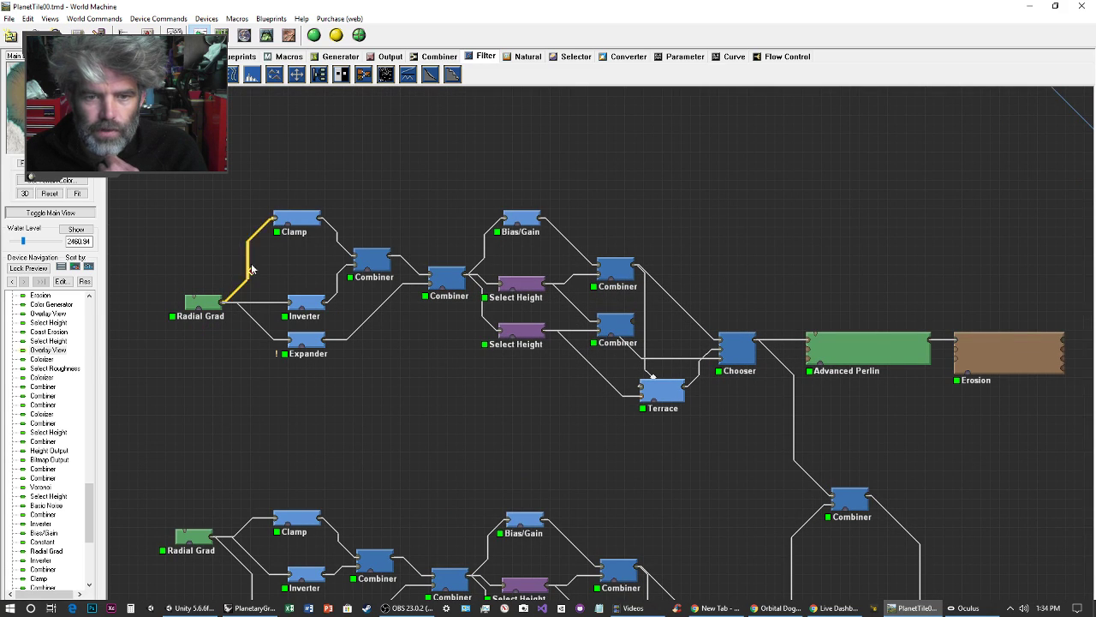
Preview the devices of the upper crater chain in order, from Radial Grad through Clamp, Combiners, Bias/Gain, Select Height and Chooser to Advanced Perlin.
left_click(206, 301)
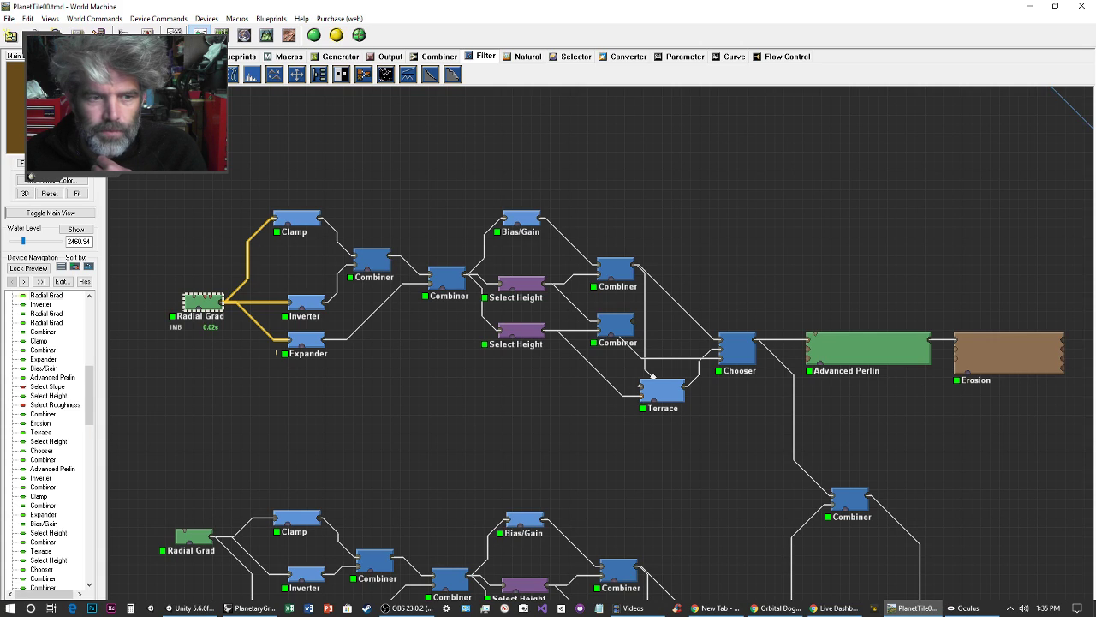
left_click(294, 216)
left_click(365, 265)
left_click(446, 276)
left_click(521, 218)
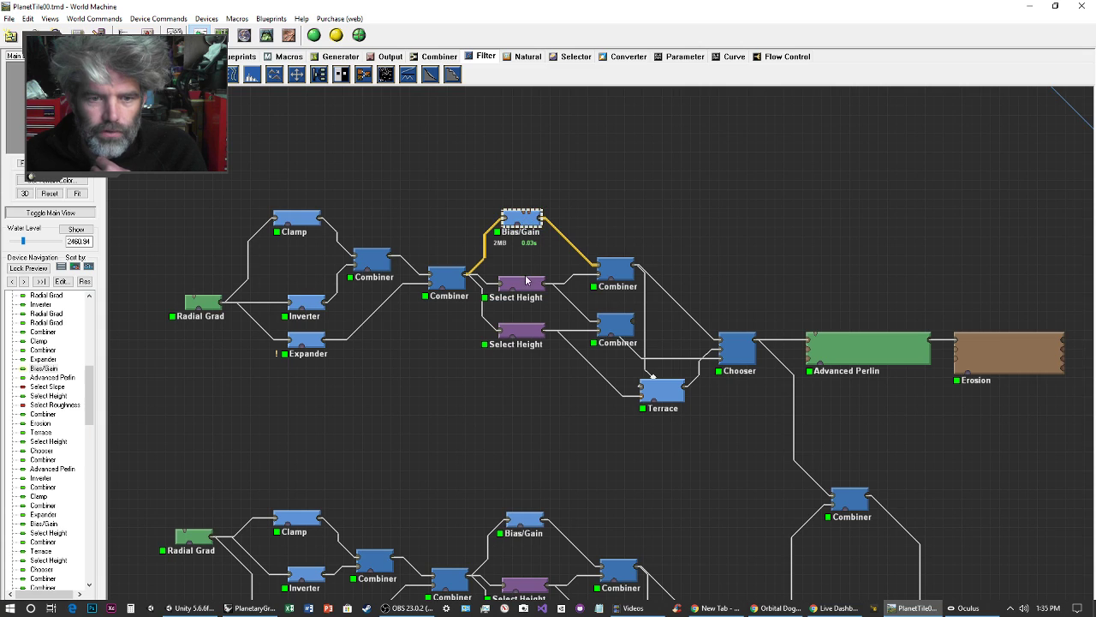
left_click(524, 282)
left_click(614, 269)
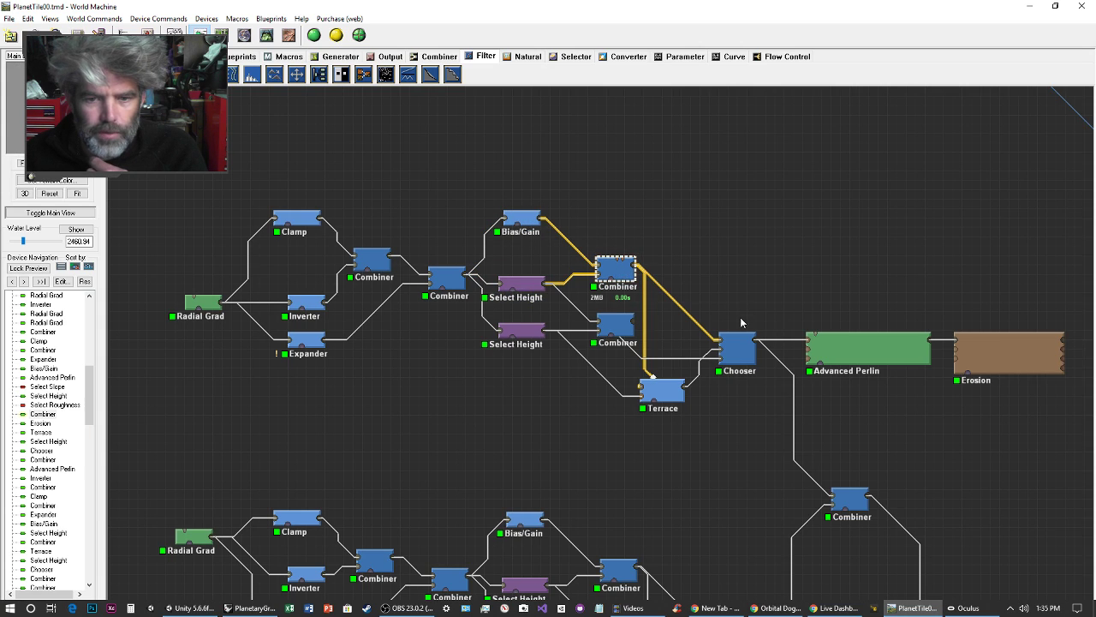
middle_click_drag(757, 293, 515, 269)
left_click(490, 336)
left_click(625, 327)
Display the upper chain's Erosion output in 3D and examine its crater from a low angle.
left_click(792, 334)
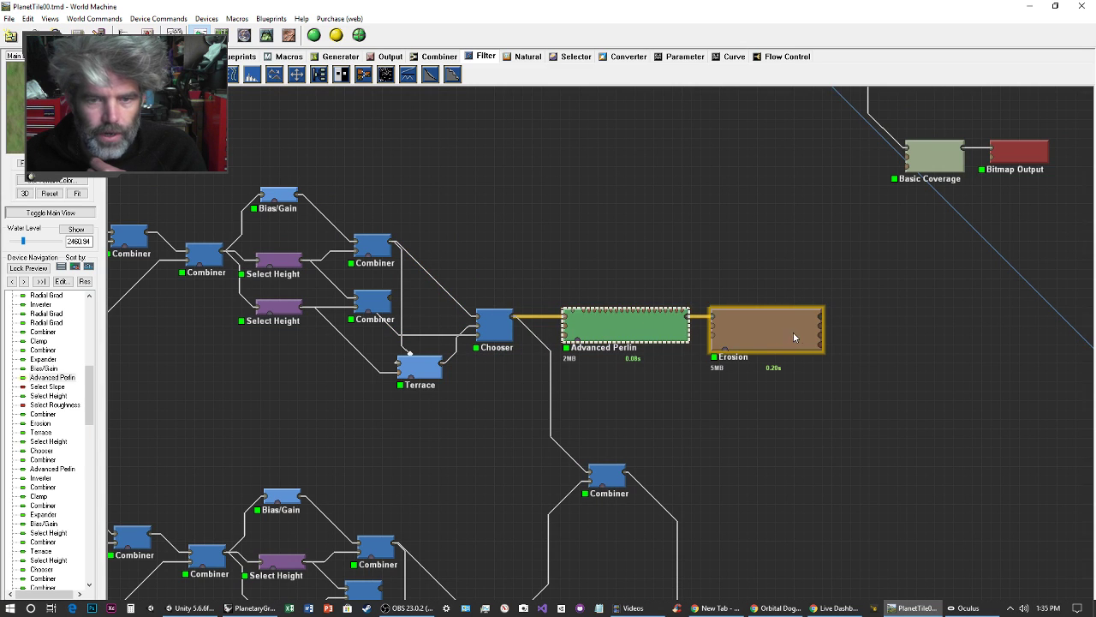
left_click(268, 34)
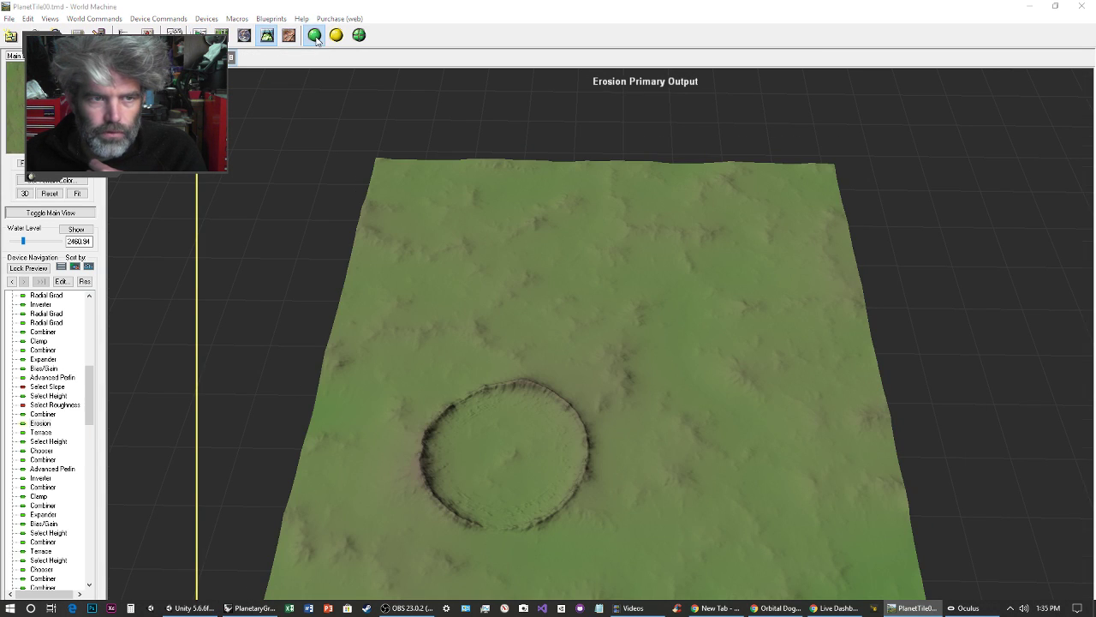
left_click_drag(590, 341, 564, 374)
right_click_drag(564, 374, 631, 464)
left_click_drag(631, 465, 644, 448)
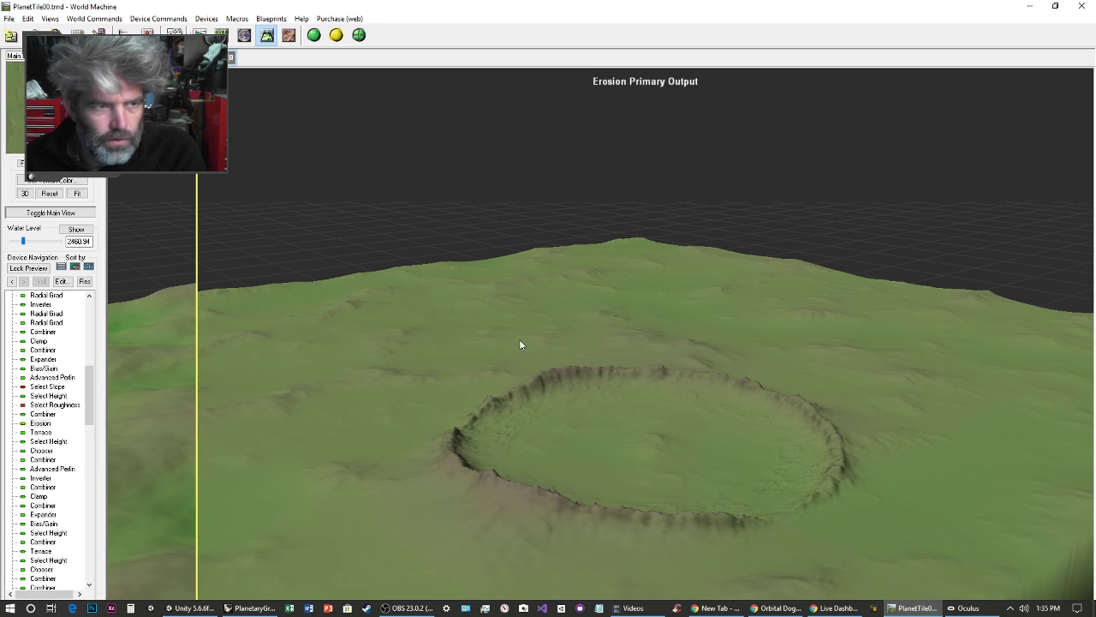
Return to the device network and preview the Choosers of the two crater chains below the upper one.
left_click(200, 36)
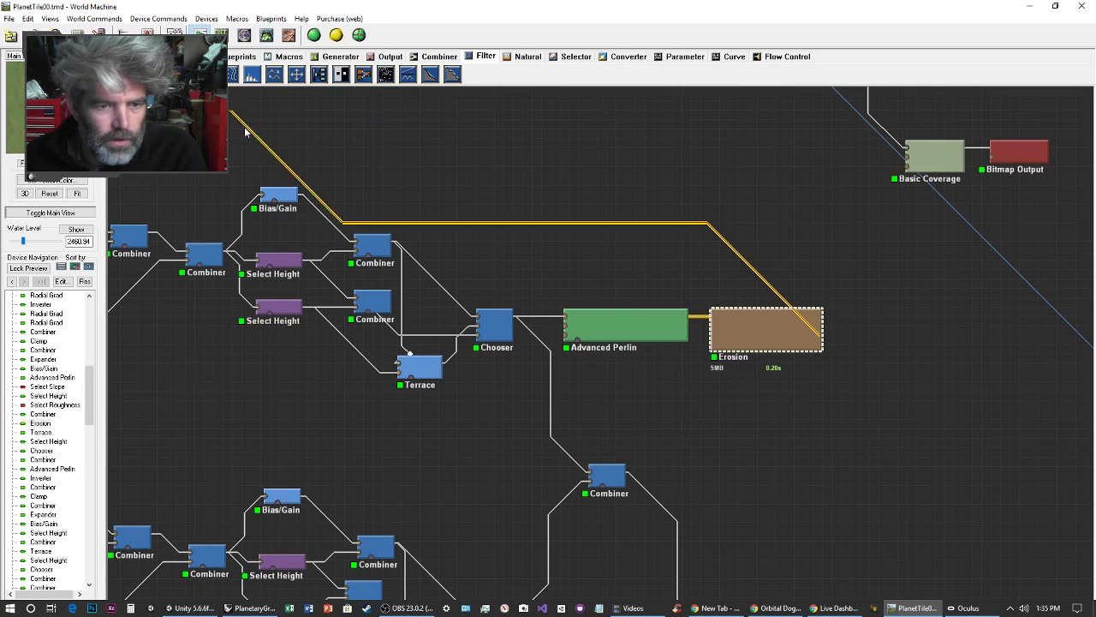
left_click(789, 420)
scroll(668, 387, "down", 5)
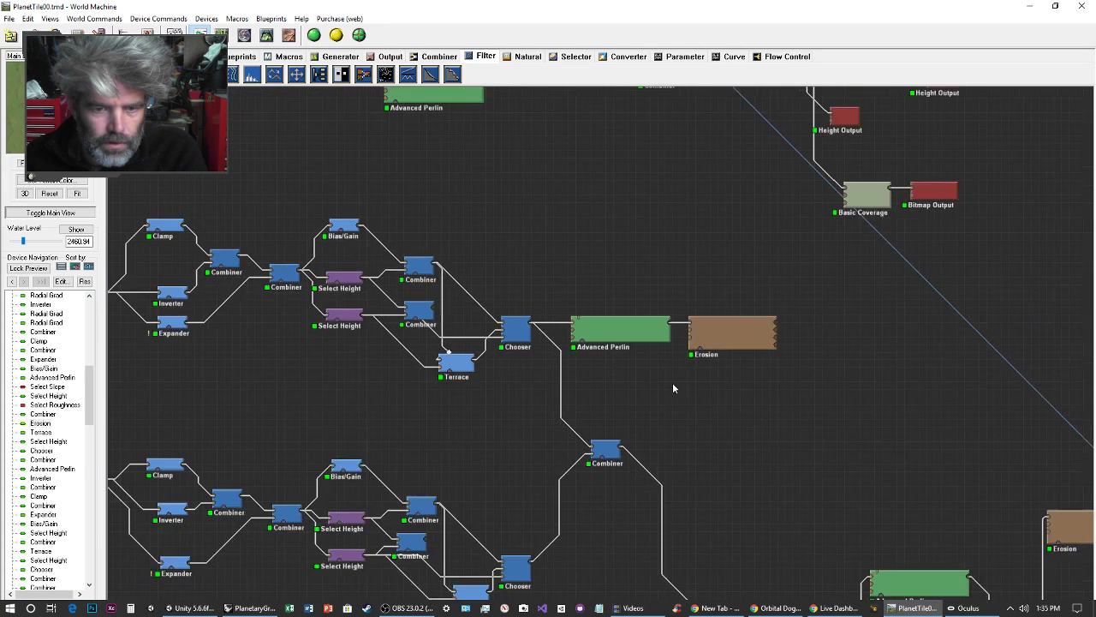
scroll(496, 286, "up", 2)
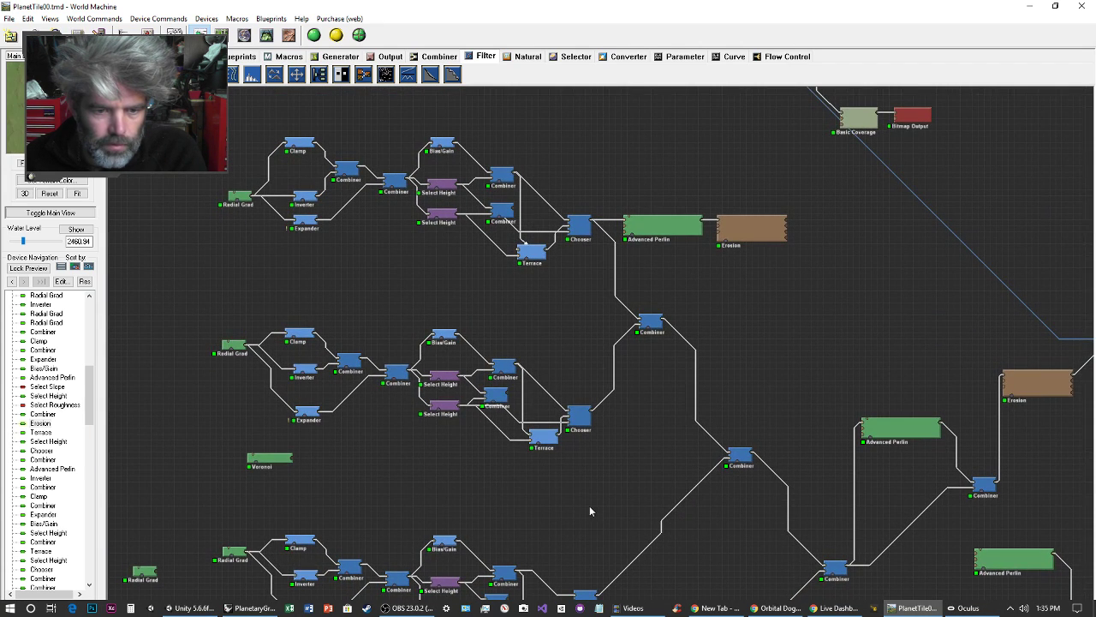
left_click(579, 418)
middle_click_drag(641, 467, 573, 394)
left_click(517, 529)
middle_click_drag(563, 438, 408, 466)
middle_click_drag(596, 431, 516, 412)
Preview the downstream Combiner, Advanced Perlin and Erosion devices that process the merged craters, plus the Combiner below them.
left_click(667, 419)
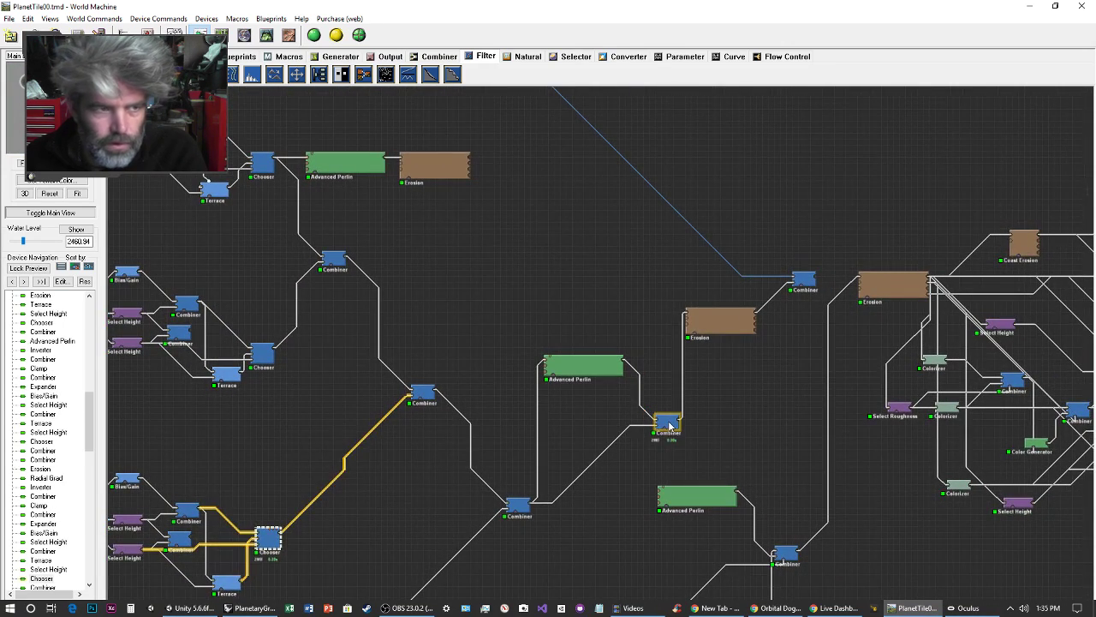
left_click(601, 372)
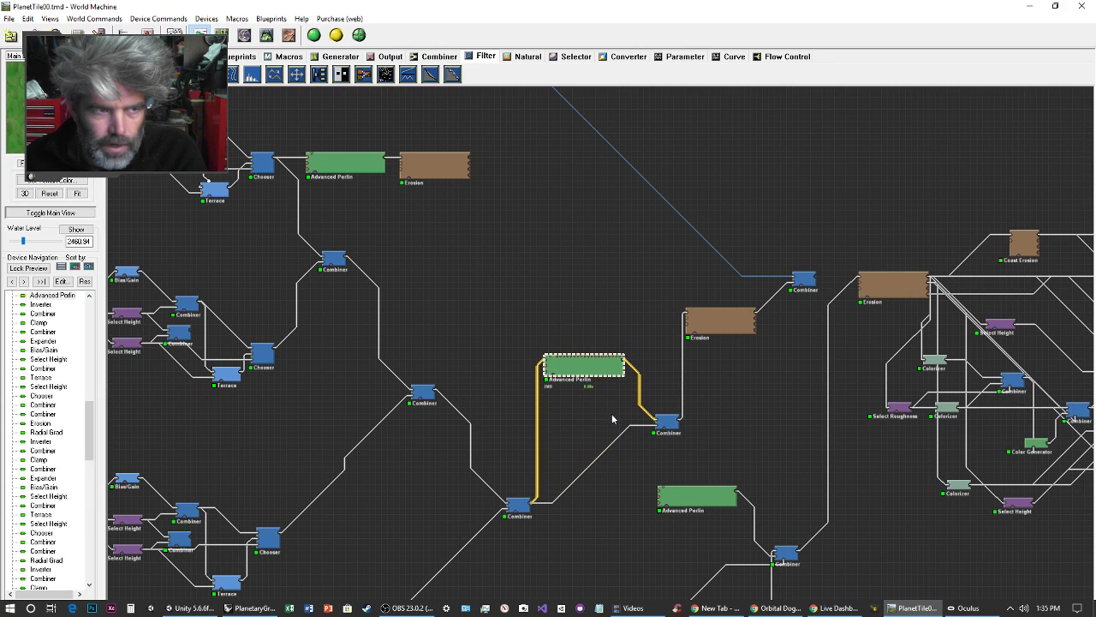
middle_click_drag(659, 425, 539, 456)
left_click(599, 355)
mouse_move(651, 440)
middle_mouse_down()
mouse_move(577, 351)
mouse_move(562, 300)
middle_mouse_up()
mouse_move(552, 374)
middle_mouse_down()
mouse_move(553, 336)
mouse_move(591, 288)
middle_mouse_up()
left_click(485, 360)
left_click(572, 365)
middle_click_drag(570, 363, 594, 585)
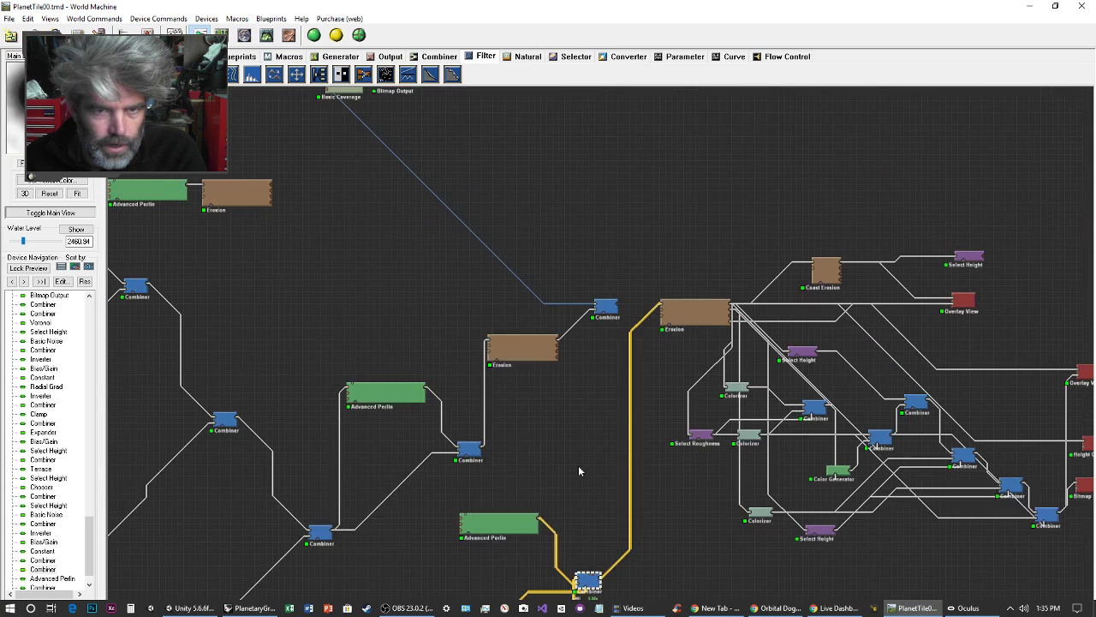
Preview the Combiner before the final Erosion, the final Erosion itself, and the Bitmap Output and Height Output devices.
left_click(608, 314)
left_click(696, 318)
middle_click_drag(697, 318, 351, 248)
middle_click_drag(750, 269, 745, 219)
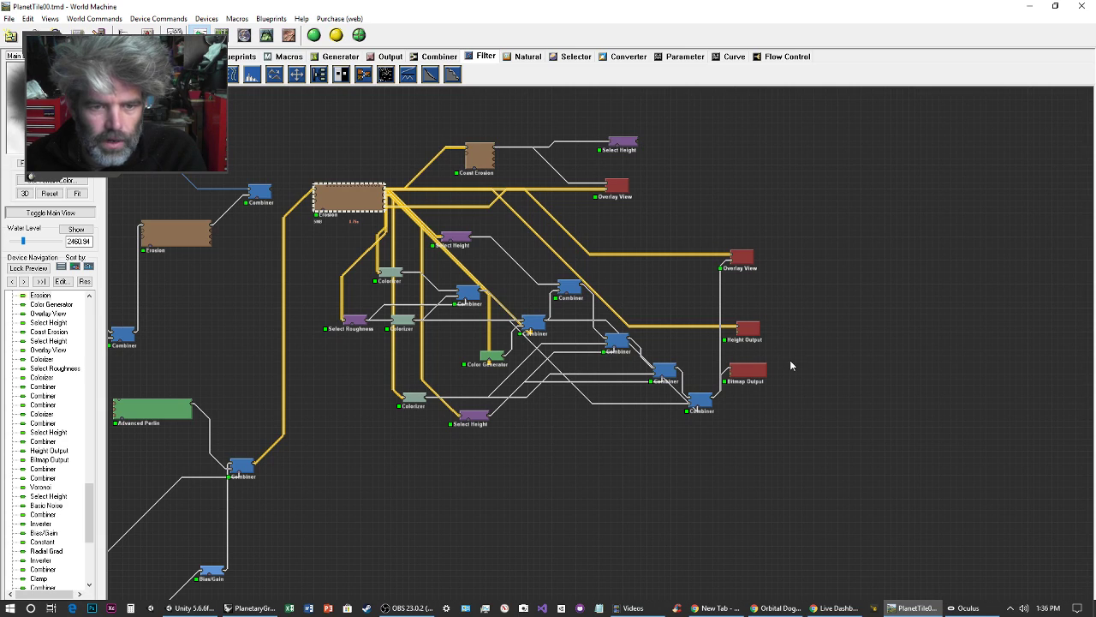
left_click(744, 371)
left_click(750, 332)
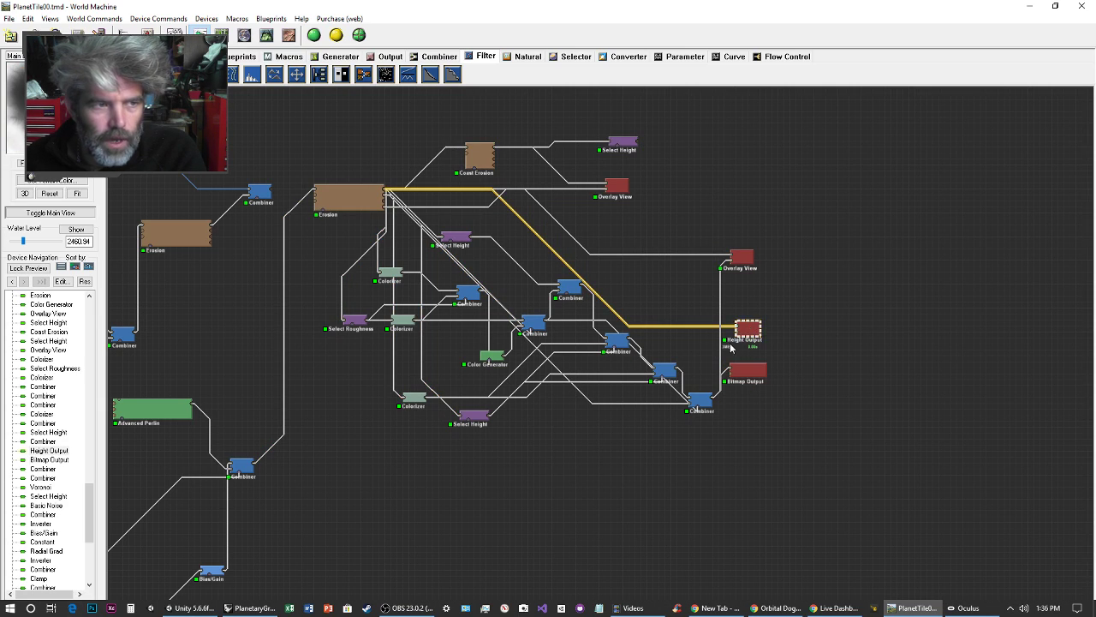
Display the final Overlay View in 3D and examine the coloured terrain tile from several angles.
left_click(742, 257)
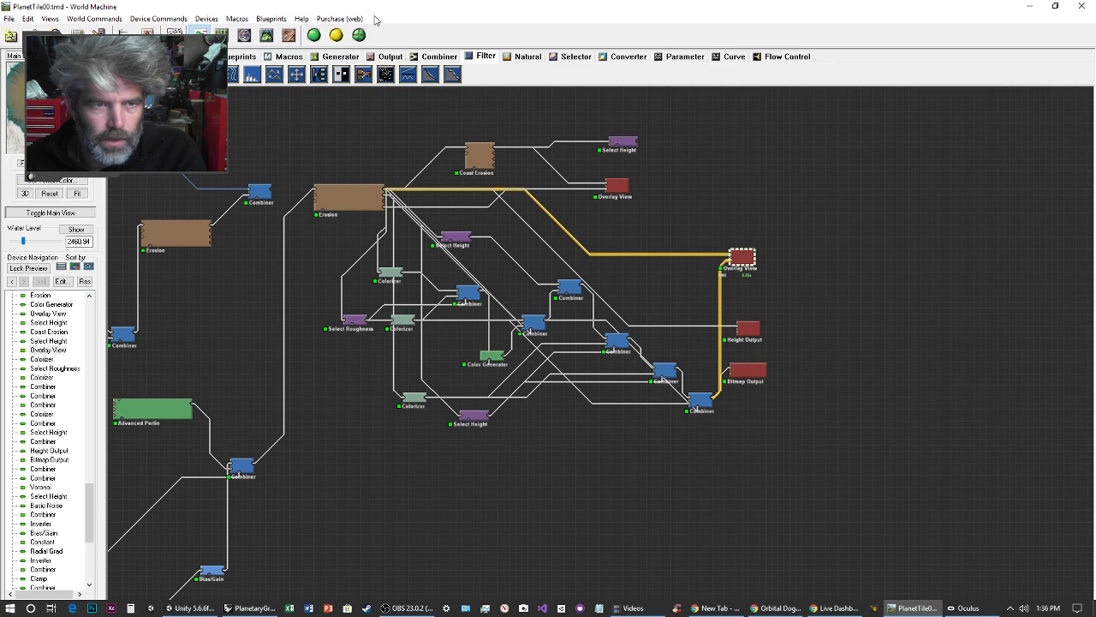
left_click(267, 34)
left_click_drag(700, 223, 518, 335)
scroll(633, 295, "down", 5)
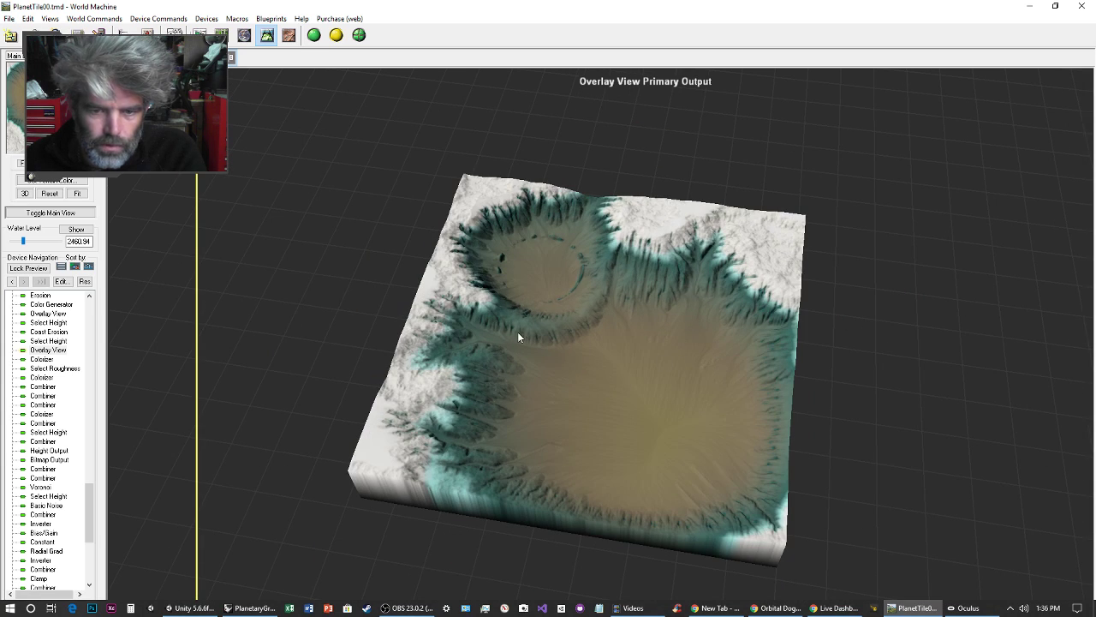
left_click_drag(611, 397, 657, 394)
scroll(658, 394, "up", 3)
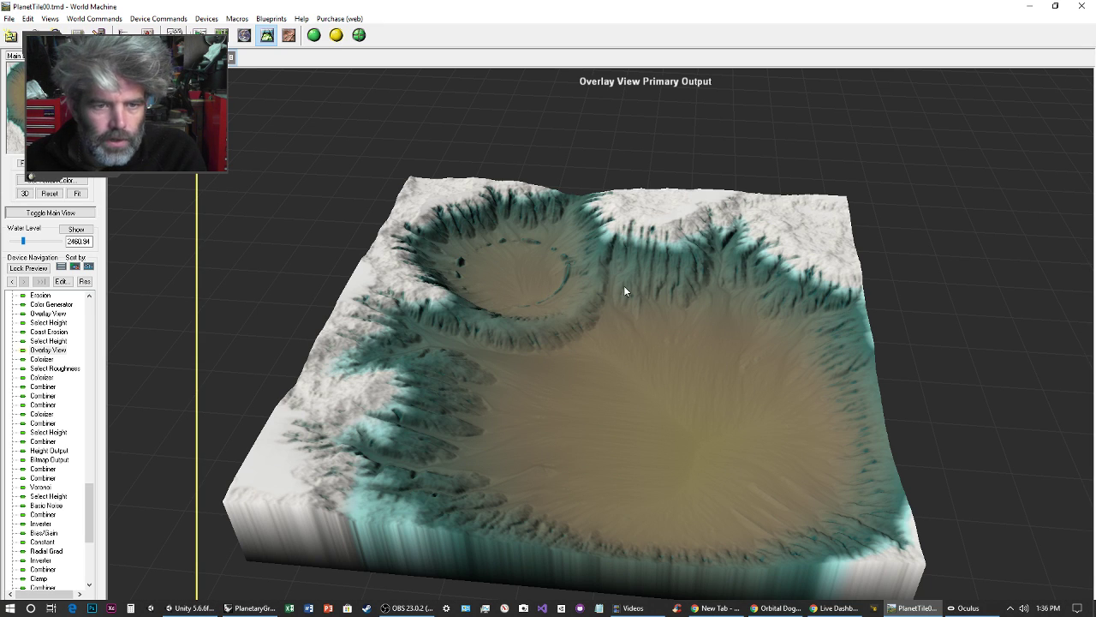
left_click_drag(624, 285, 629, 333)
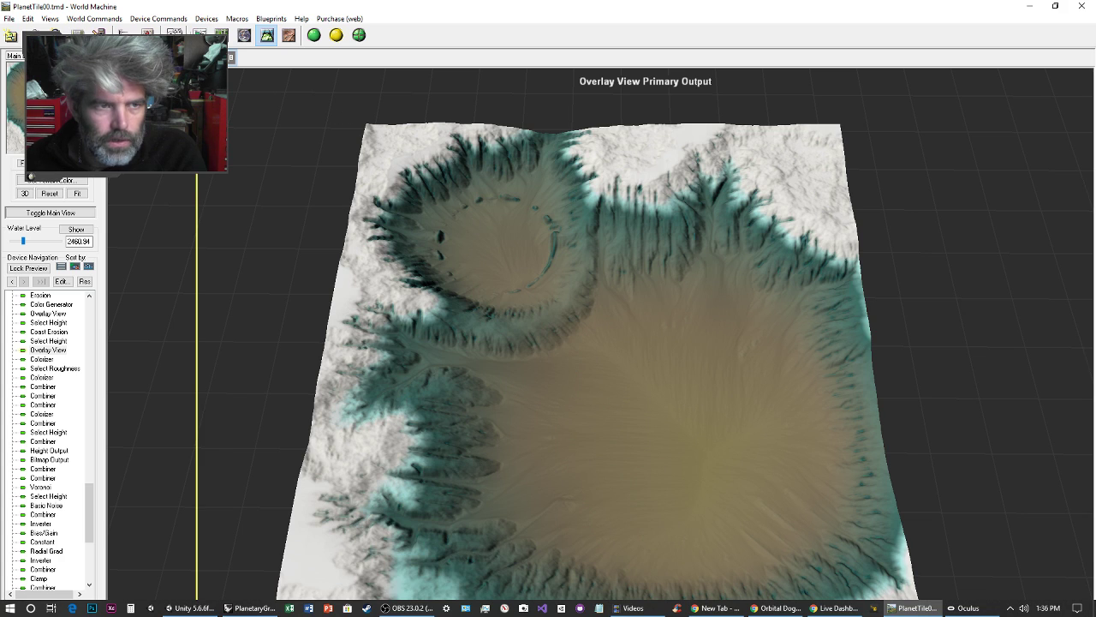
Return to the device network and review the filename and file format settings of the Height Output and Bitmap Output devices.
left_click(200, 34)
scroll(828, 454, "up", 3)
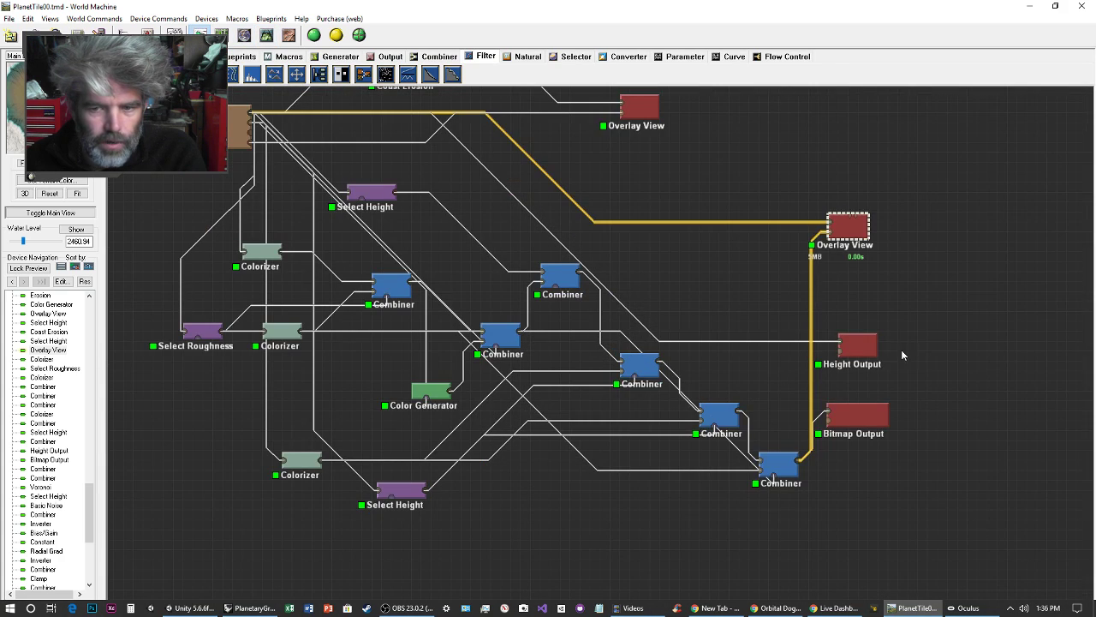
double_click(857, 347)
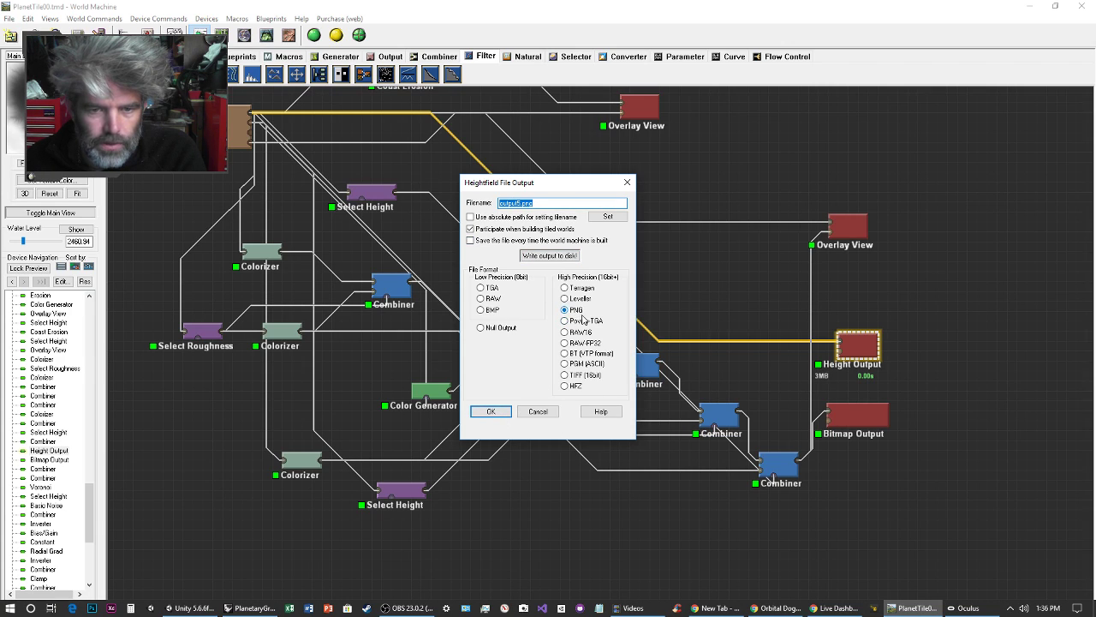
left_click(490, 411)
double_click(857, 416)
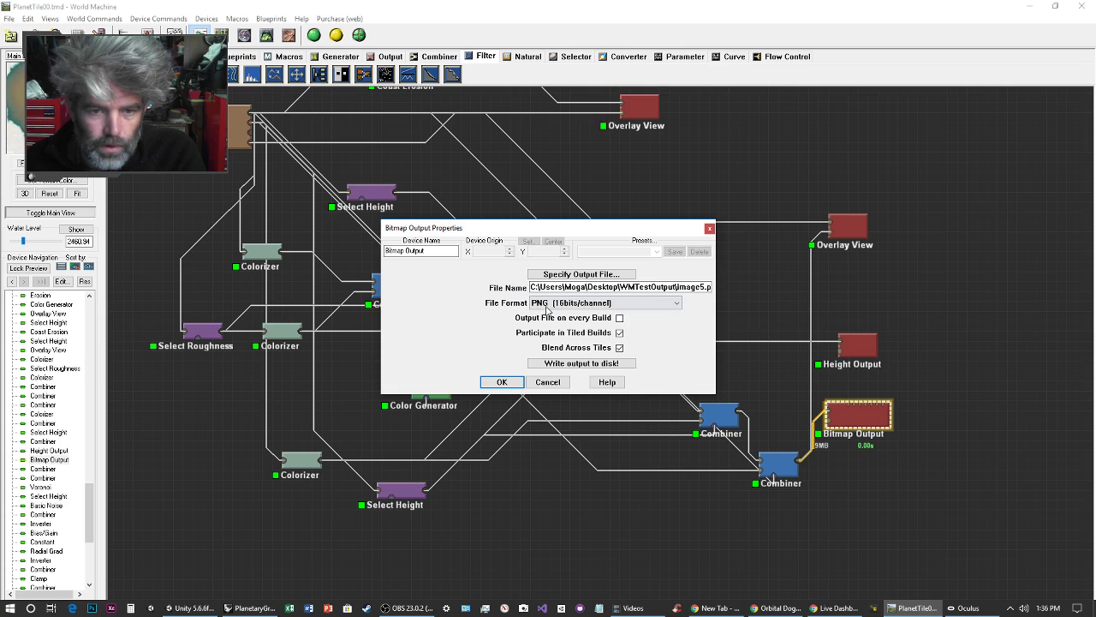
left_click(502, 381)
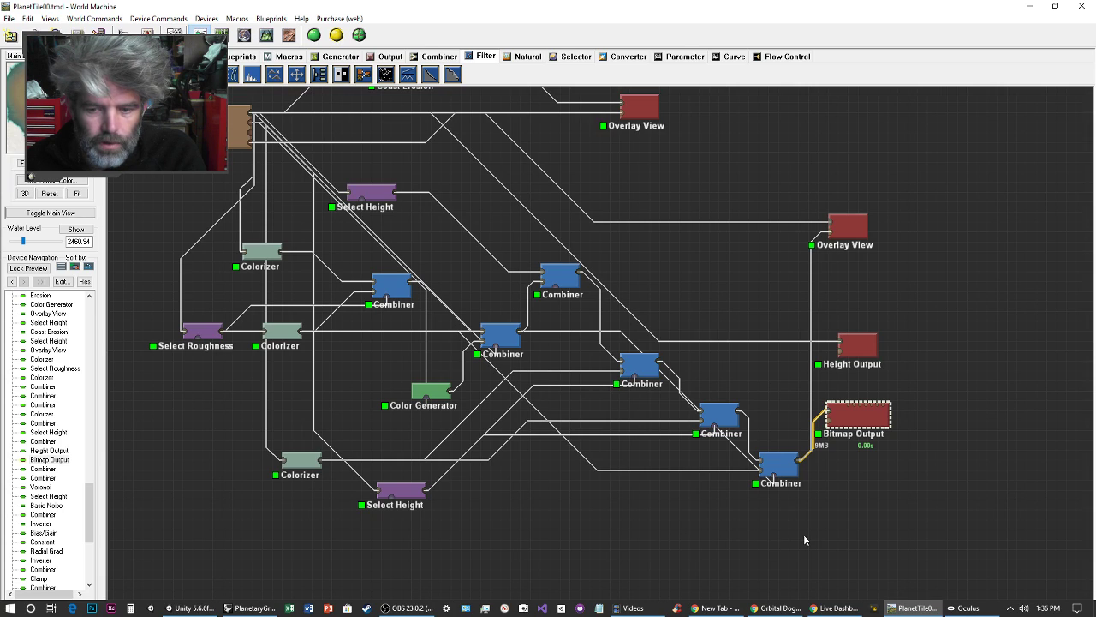
Open the WMTestOutput folder in File Explorer, look over the exported image and output maps, and put the window away.
right_click(632, 608)
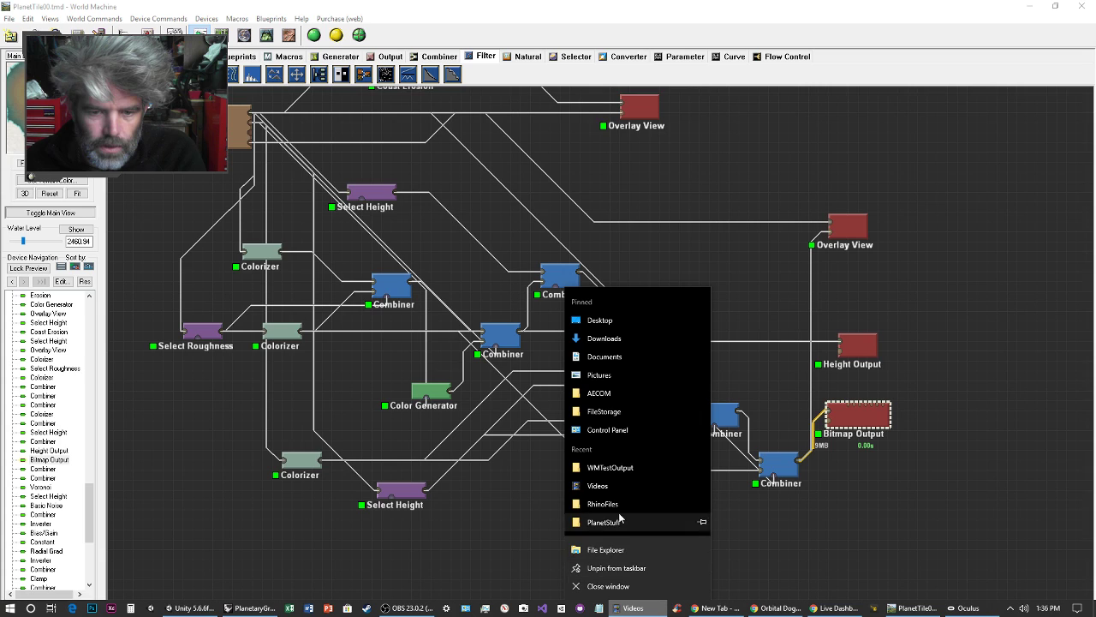
left_click(610, 466)
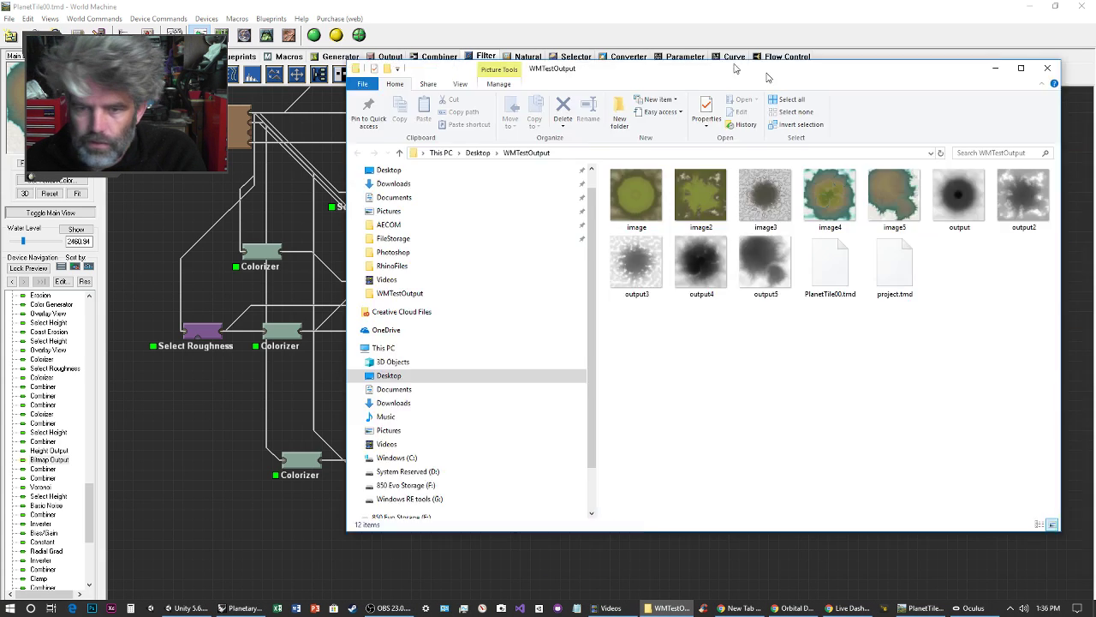
left_click_drag(765, 70, 529, 3)
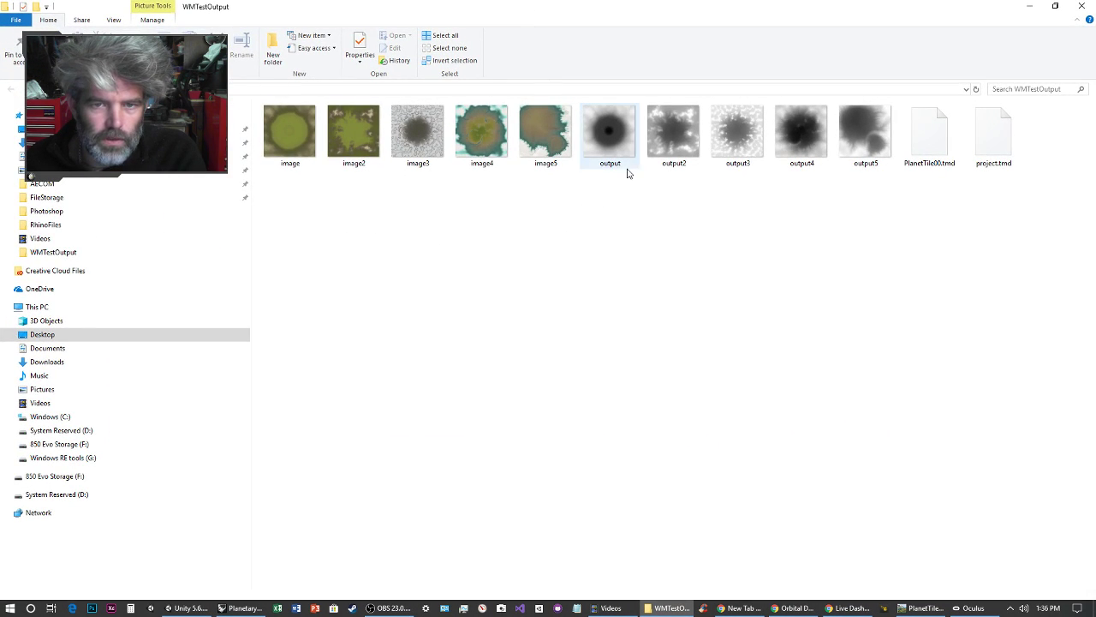
left_click(672, 143)
left_click(547, 133)
left_click(497, 137)
left_click(739, 381)
left_click(1030, 6)
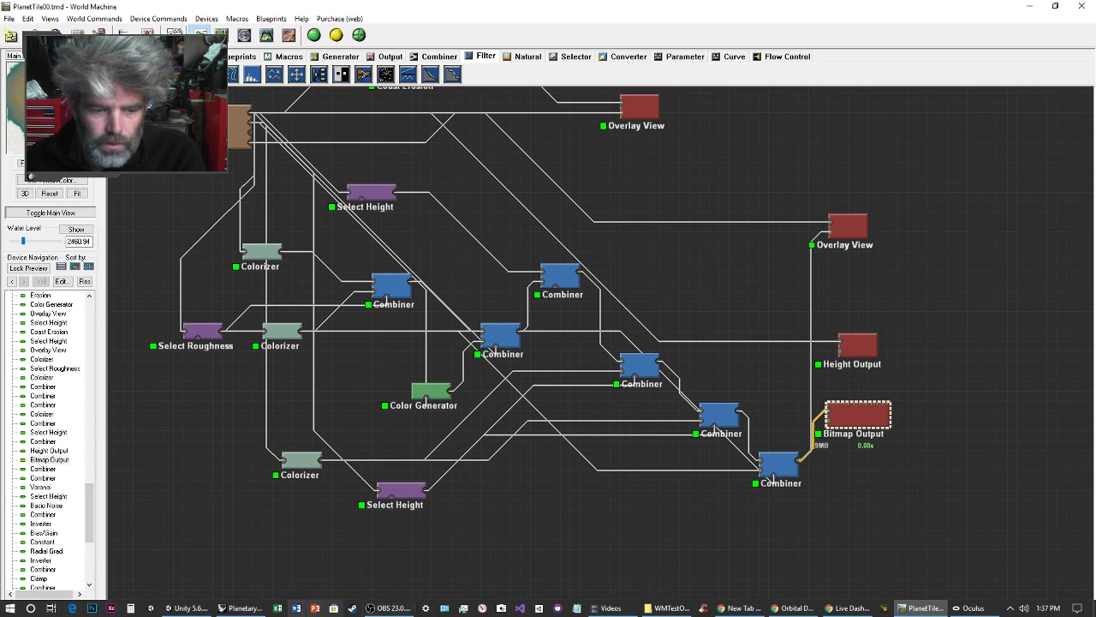
Switch to Unity and inspect the terrainPanel15 mesh on the planet with the scene view in wireframe mode.
left_click(185, 608)
right_click_drag(531, 325, 406, 225)
left_click(434, 307)
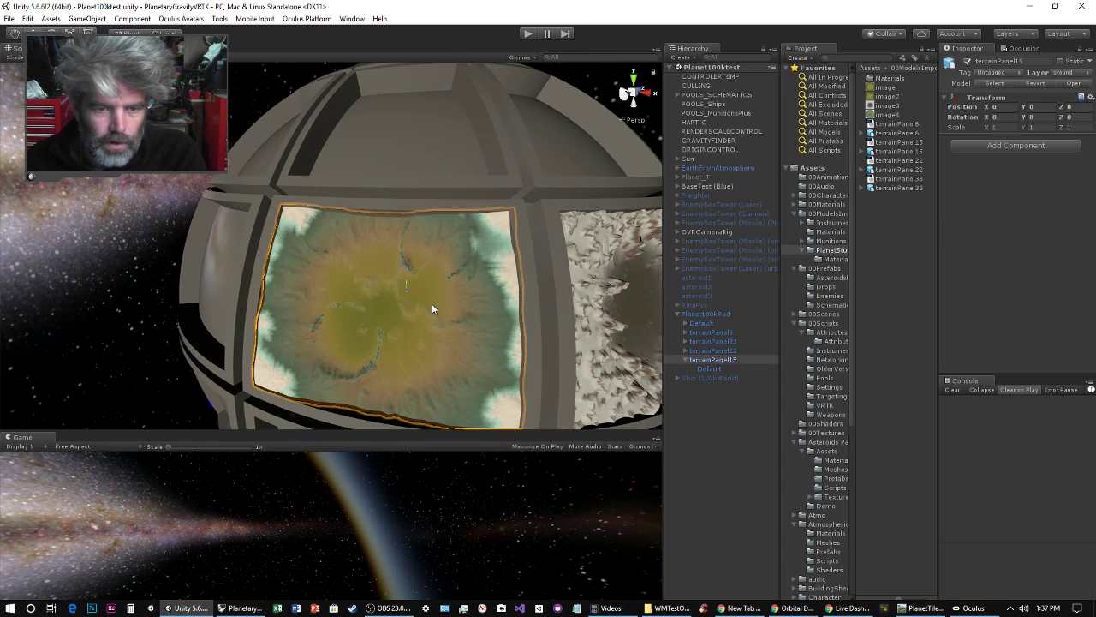
left_click(36, 57)
left_click(38, 86)
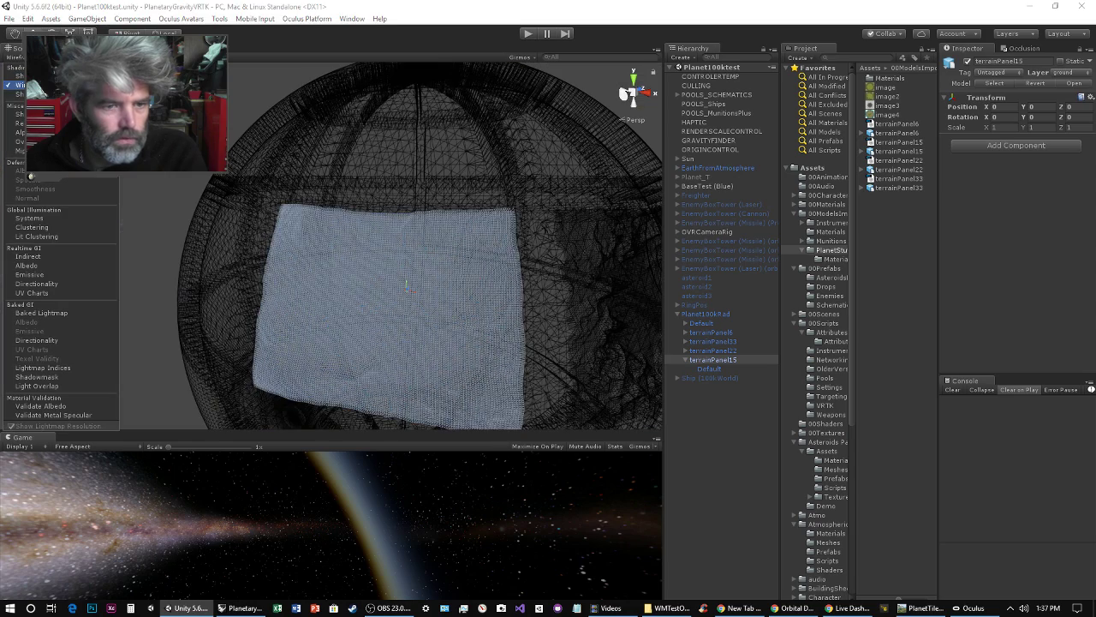
left_click_drag(355, 194, 344, 193)
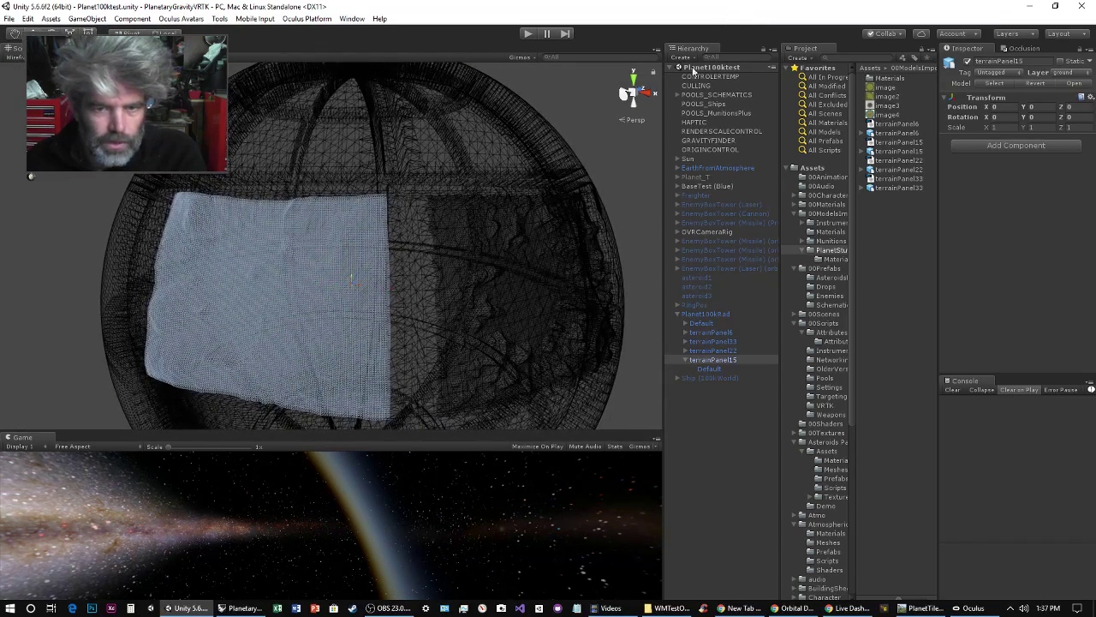
left_click(617, 146)
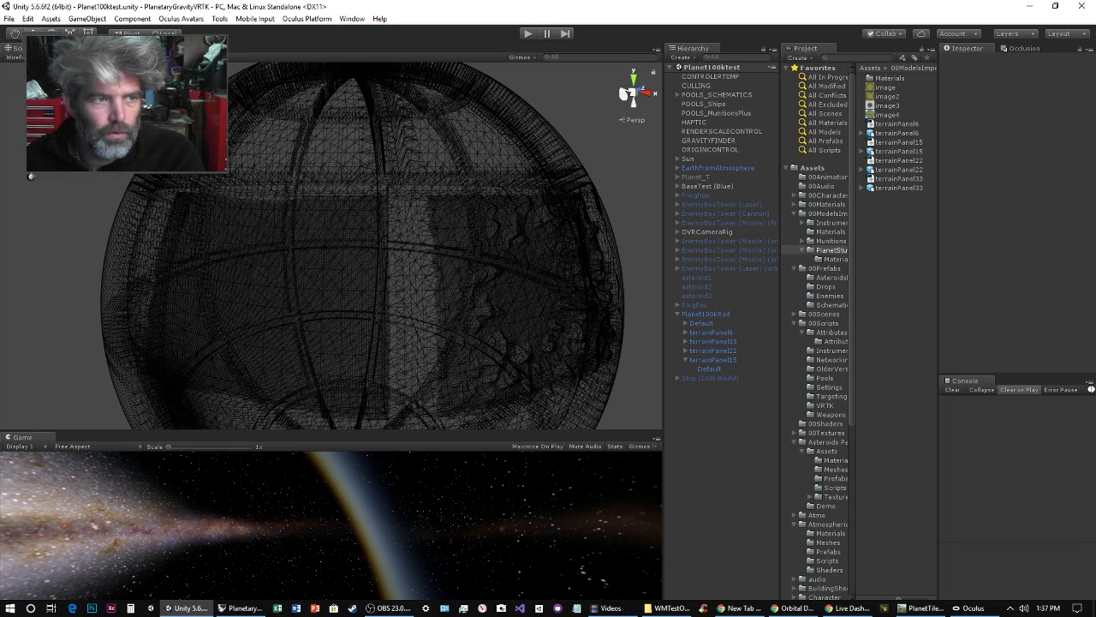
Return the scene view to shaded mode and examine the textured terrain panels around the planet from several angles.
left_click(24, 56)
left_click(35, 76)
middle_click_drag(508, 188, 355, 182)
middle_click_drag(505, 134, 433, 146)
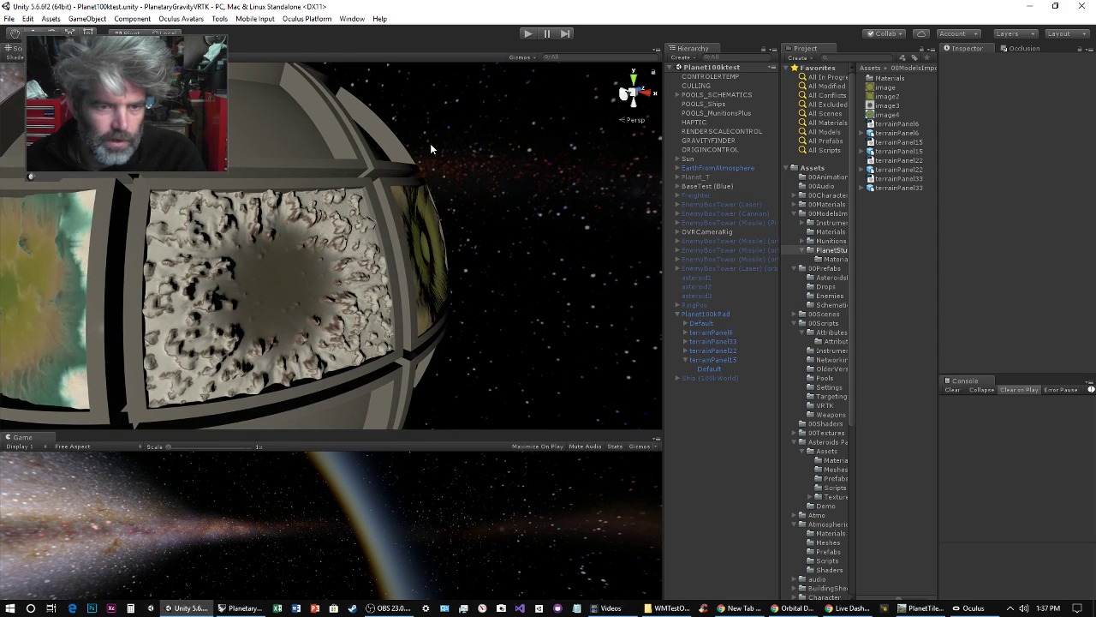
right_click_drag(462, 186, 408, 193)
middle_click_drag(462, 184, 437, 185)
middle_click_drag(1052, 193, 867, 184)
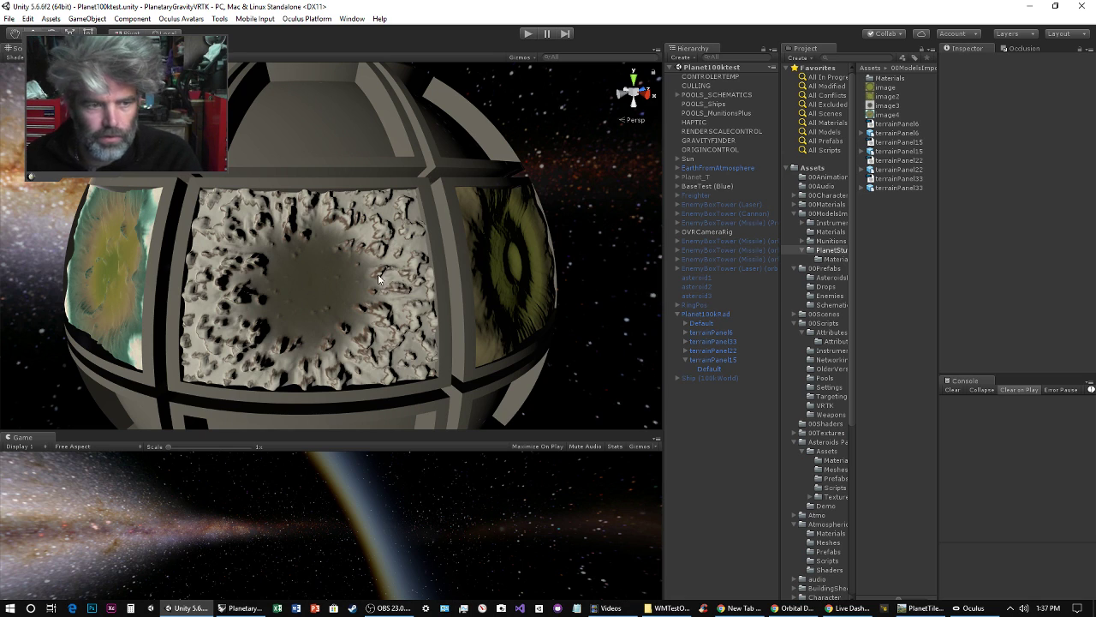
left_click_drag(498, 208, 158, 302, "alt")
left_click_drag(46, 283, 469, 275, "alt")
left_click_drag(326, 221, 896, 339, "alt")
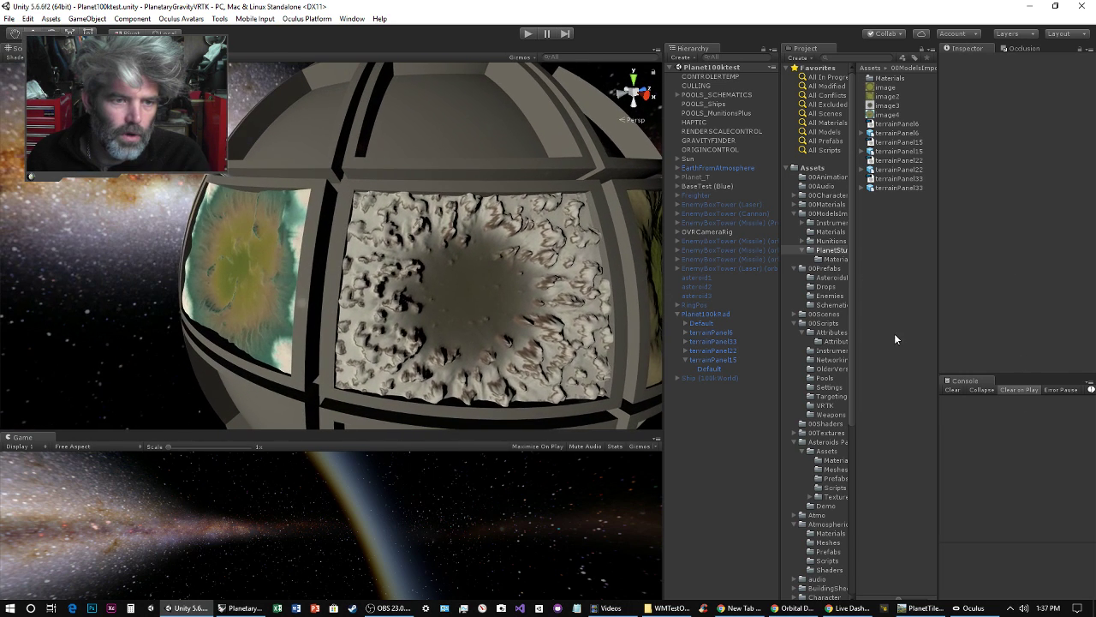
left_click_drag(11, 291, 722, 386, "alt")
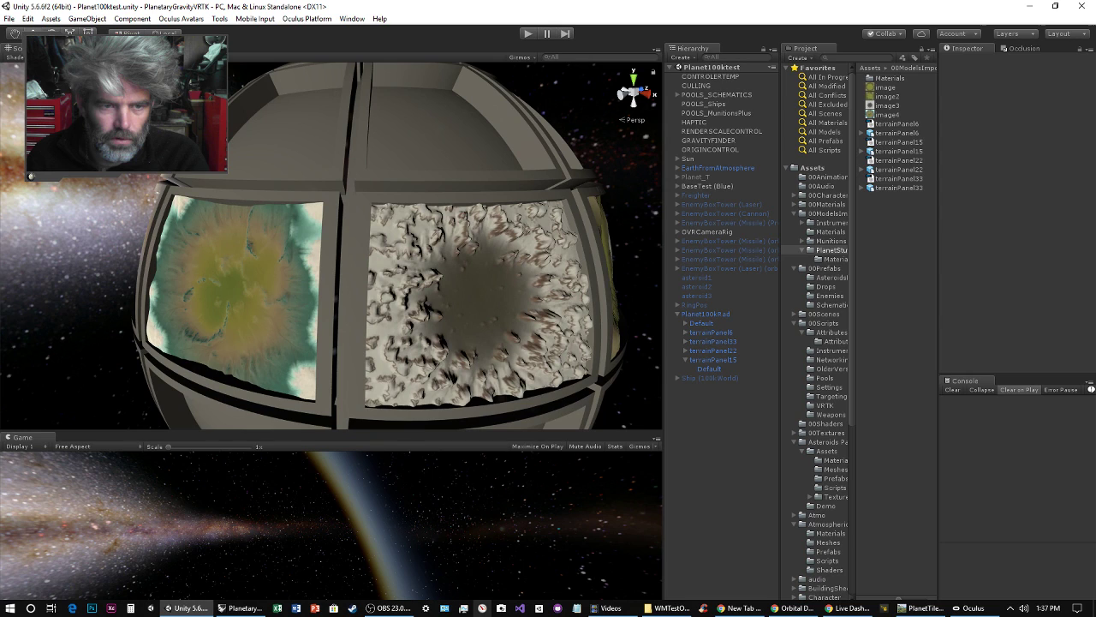
Switch past World Machine and the output folder to Rhino and examine the textured terrain meshes in the Perspective viewport.
left_click(920, 608)
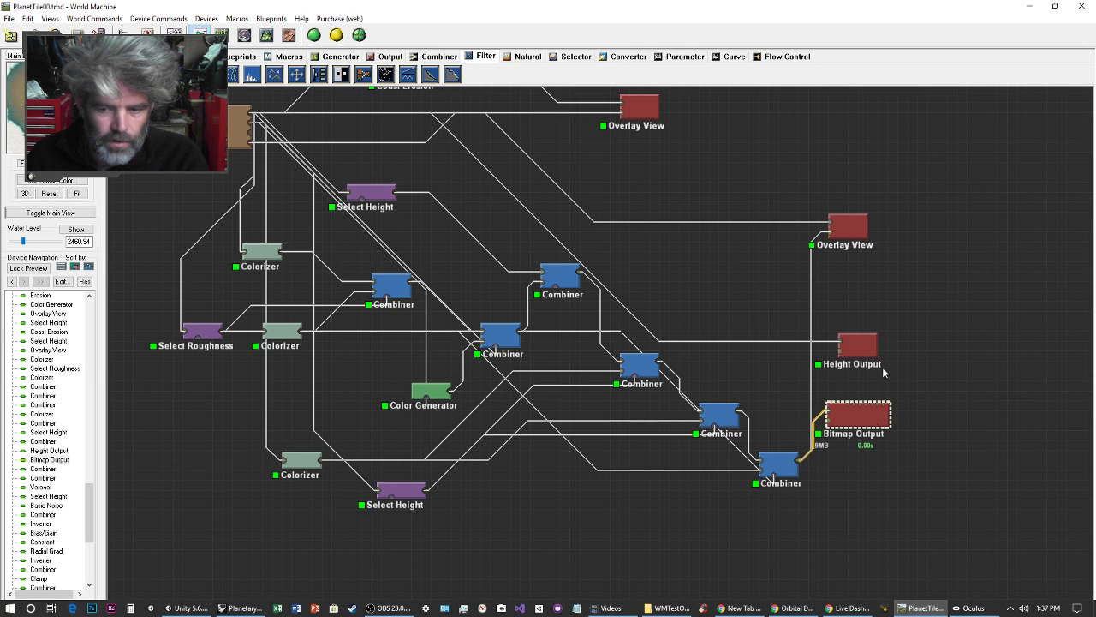
left_click(668, 608)
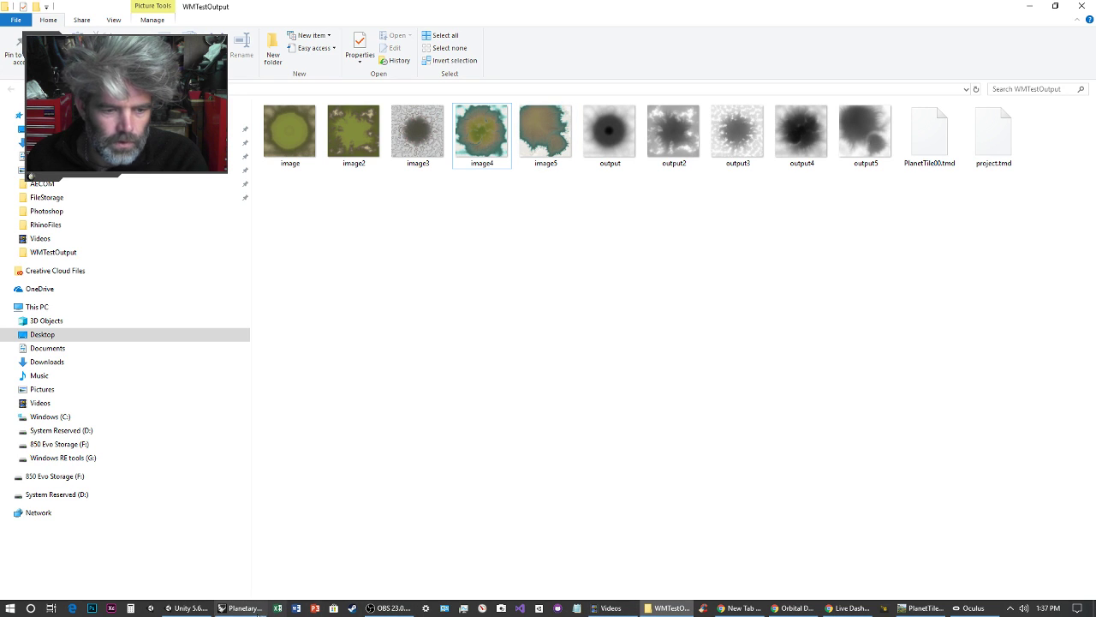
left_click(244, 608)
scroll(392, 400, "down", 5)
right_click_drag(392, 399, 622, 343)
scroll(222, 376, "down", 3)
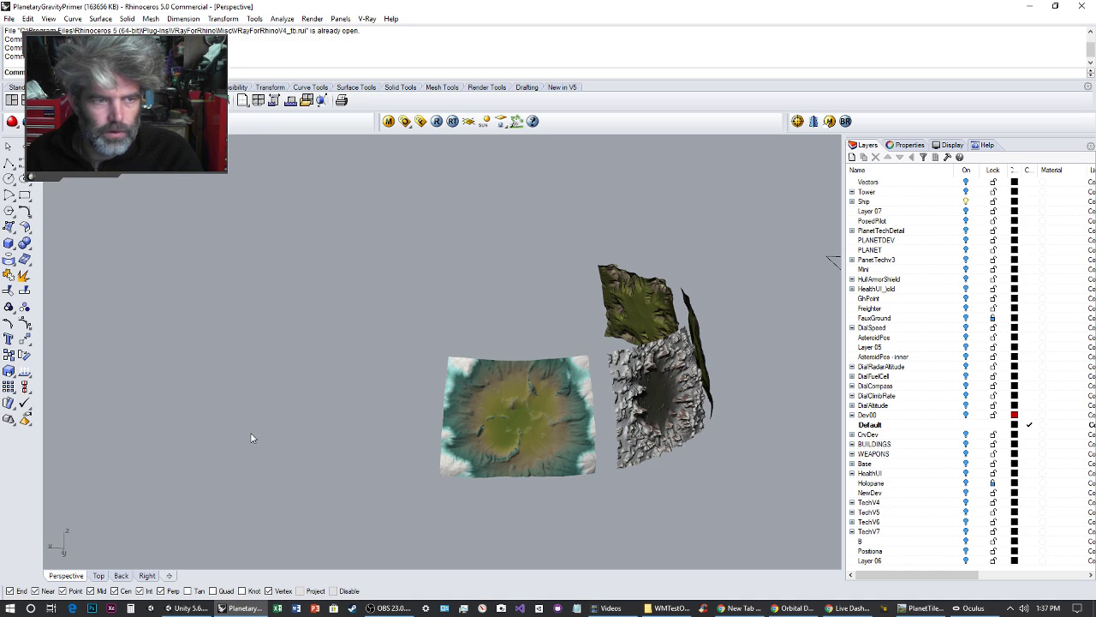
Bring up the Planet_Tech2 definition in Grasshopper and shrink its window so the Rhino viewport shows beside it.
left_click(1031, 8)
left_click(241, 608)
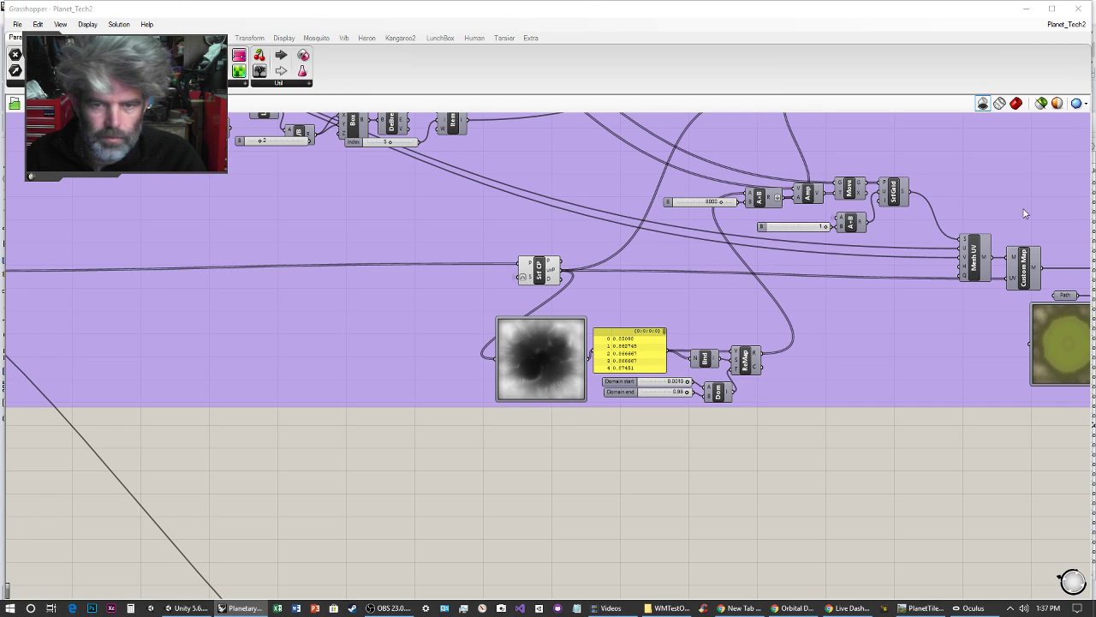
left_click_drag(581, 3, 561, 98)
scroll(512, 340, "down", 8)
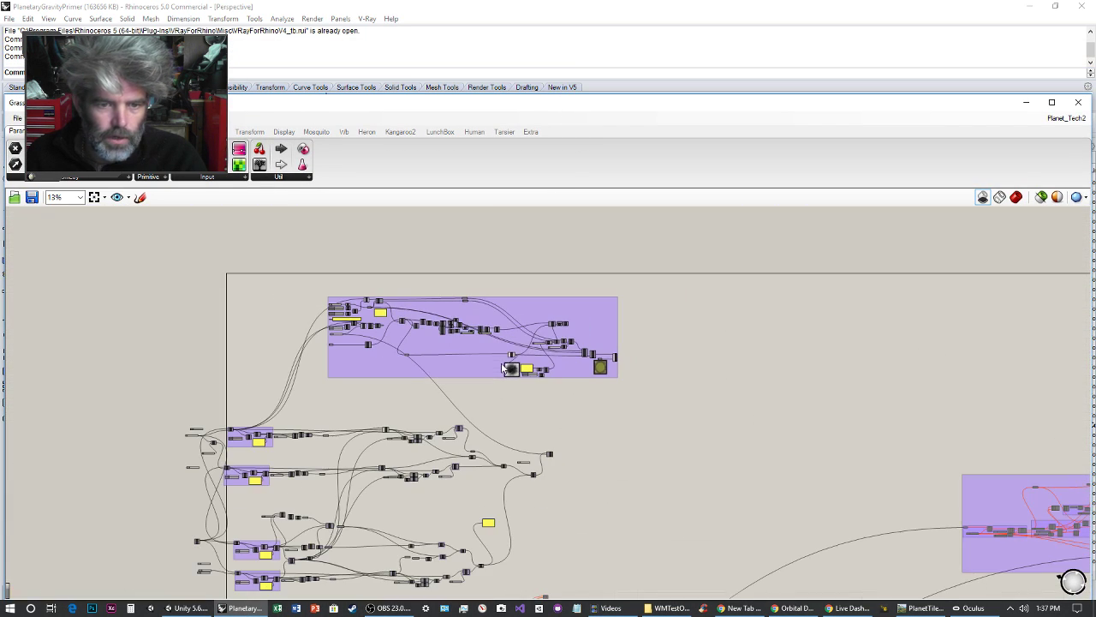
left_click_drag(333, 103, 367, 67)
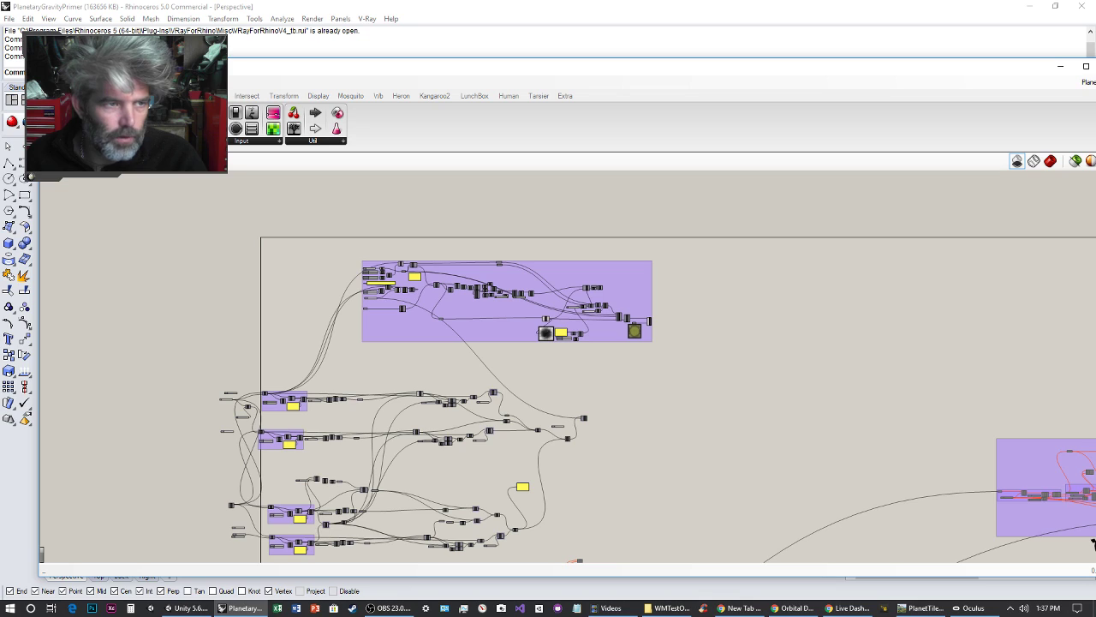
left_click_drag(40, 59, 590, 181)
left_click_drag(885, 198, 250, 53)
Show Layer 06 with the planet frame and examine how the terrain tiles sit in its openings.
right_click_drag(717, 409, 729, 471)
scroll(739, 415, "down", 7)
scroll(729, 471, "up", 4)
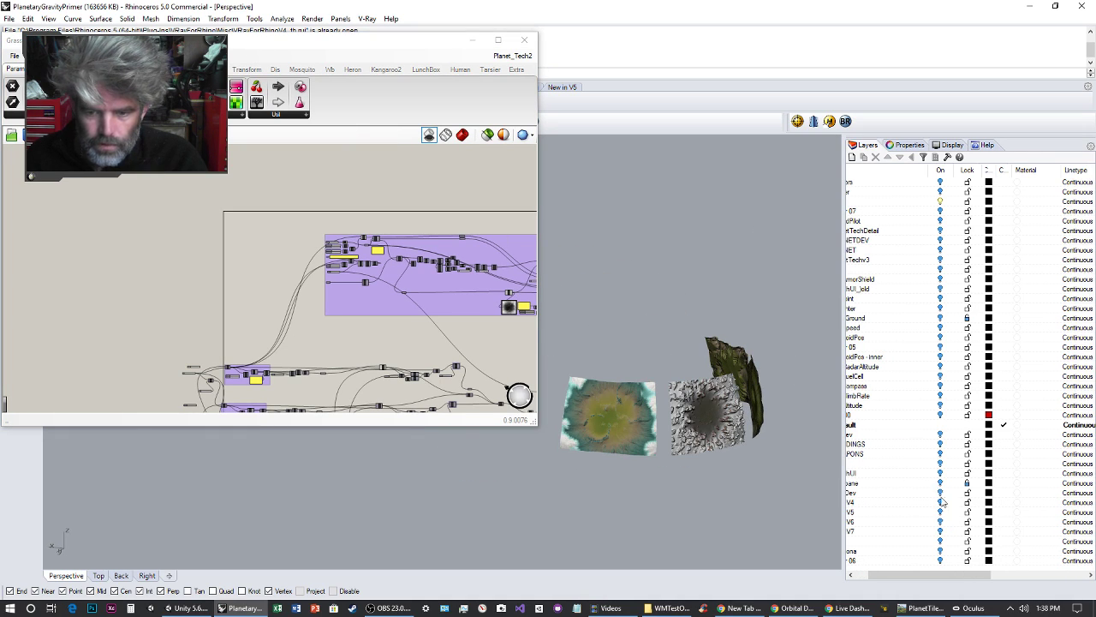
left_click(965, 561)
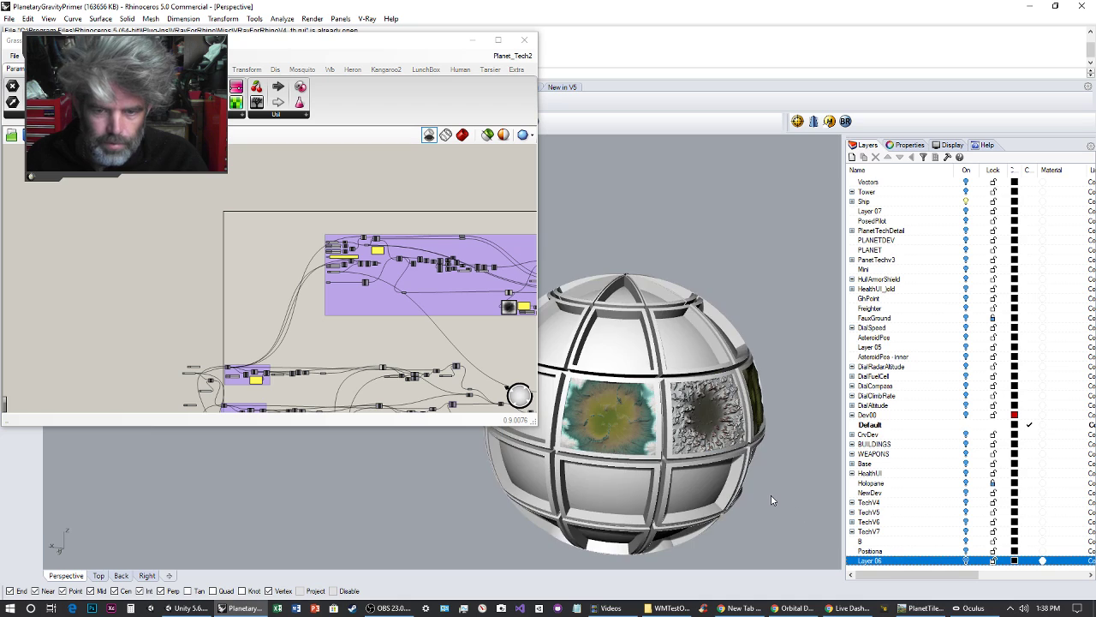
scroll(782, 492, "down", 5)
scroll(770, 486, "up", 5)
scroll(771, 486, "up", 4)
left_click(727, 405)
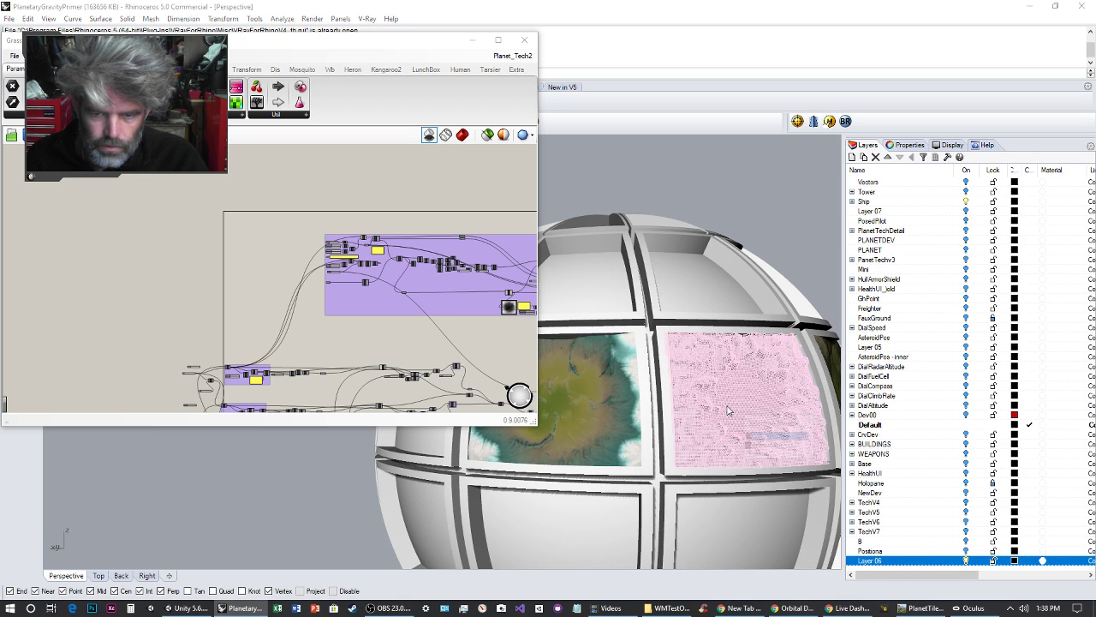
left_click(762, 268)
right_click_drag(763, 268, 589, 287)
scroll(591, 288, "down", 6)
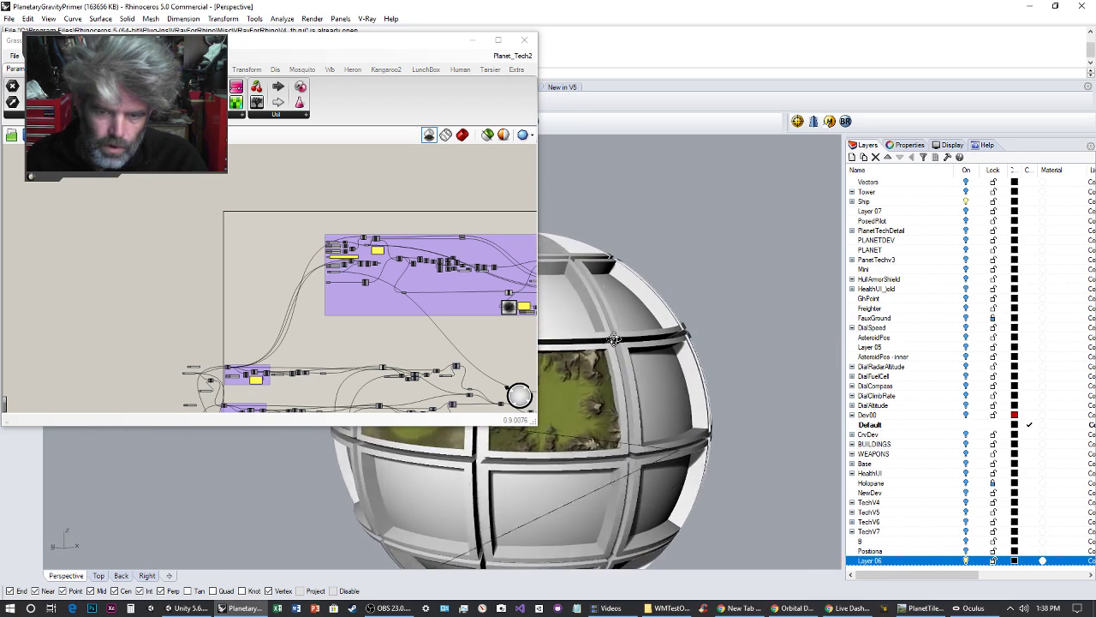
scroll(688, 398, "up", 6)
scroll(685, 399, "down", 6)
right_click_drag(629, 419, 674, 431)
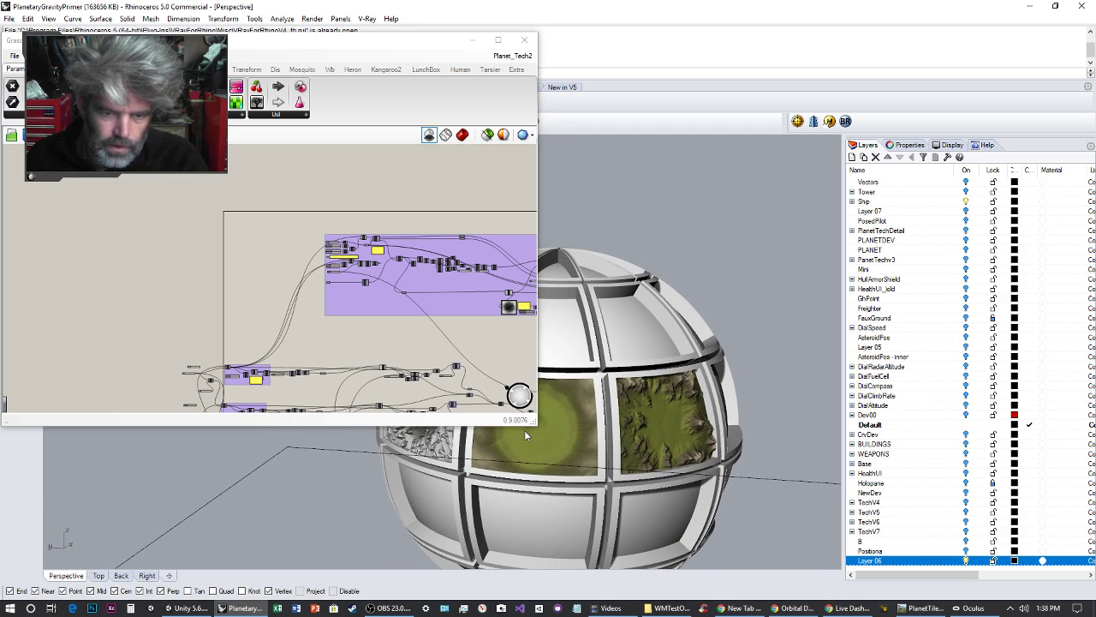
Narrow the Grasshopper window and inspect the filled and empty frame openings around the whole planet.
left_click_drag(535, 424, 272, 451)
right_click_drag(442, 365, 683, 402)
scroll(651, 411, "up", 3)
scroll(682, 403, "up", 4)
right_click_drag(599, 399, 621, 368)
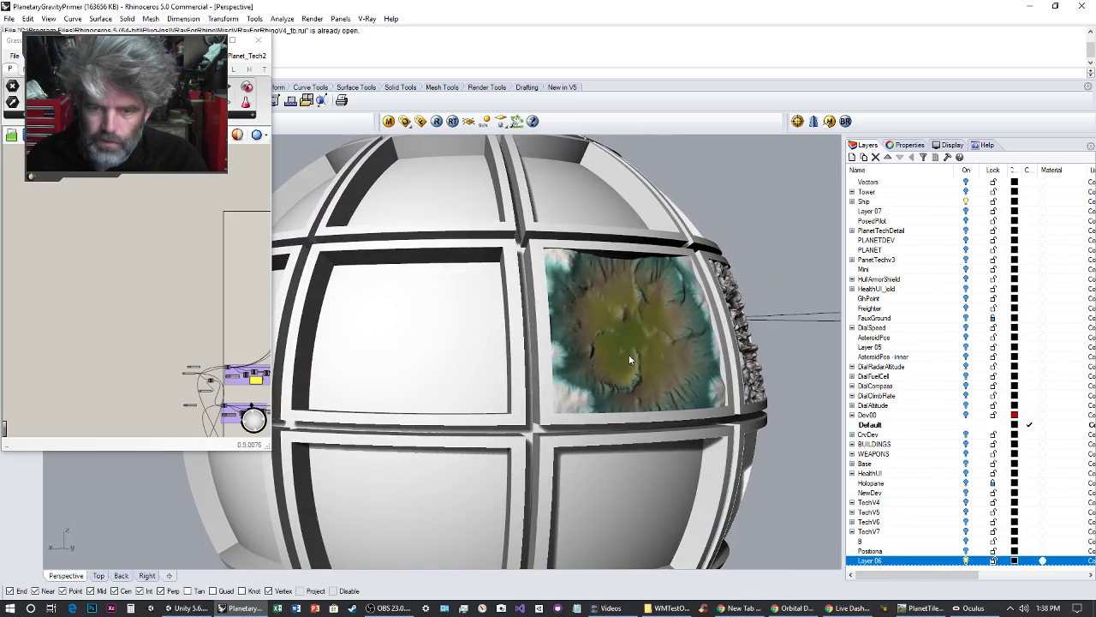
right_click_drag(709, 332, 622, 310)
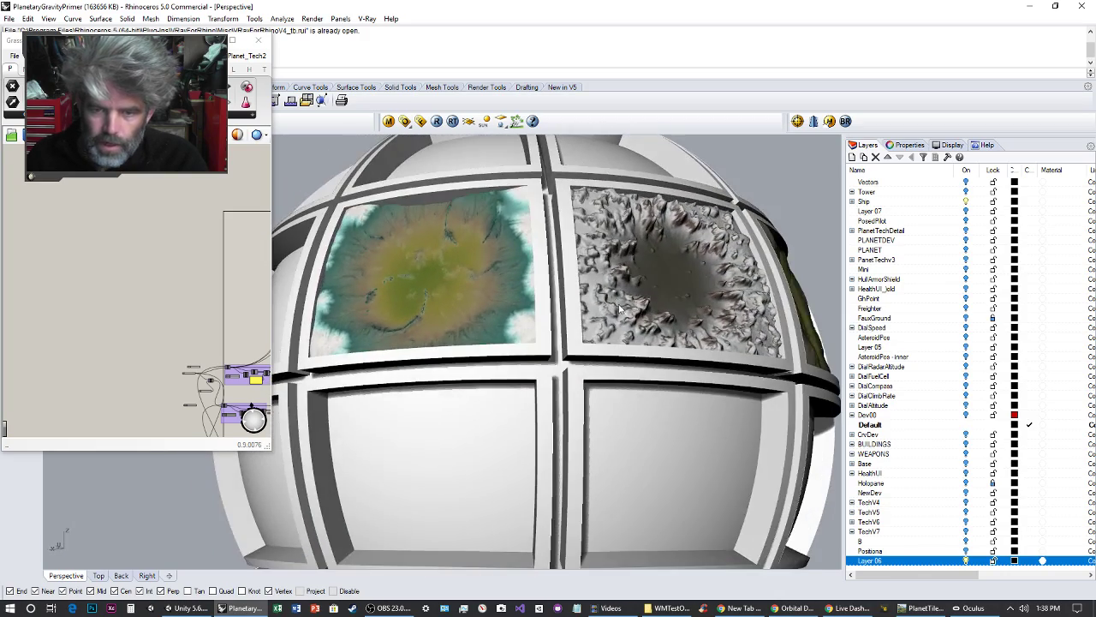
right_click_drag(704, 251, 552, 371)
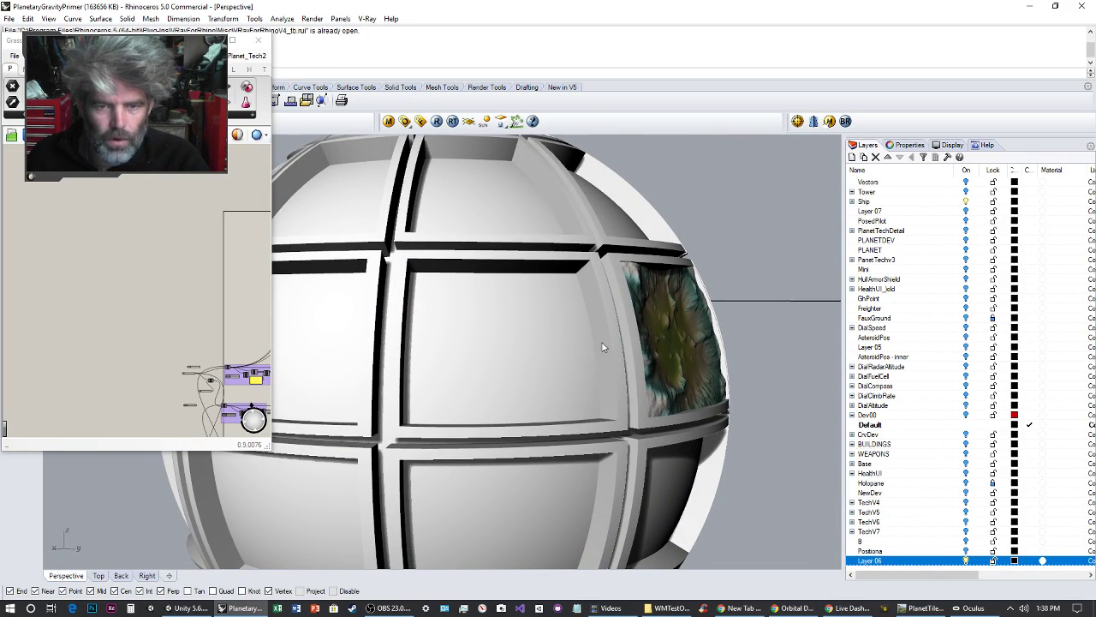
Hide Layer 06 and show Grasshopper's shaded preview, enlarging its window around the Divide, SubSrf and Item components.
left_click(966, 561)
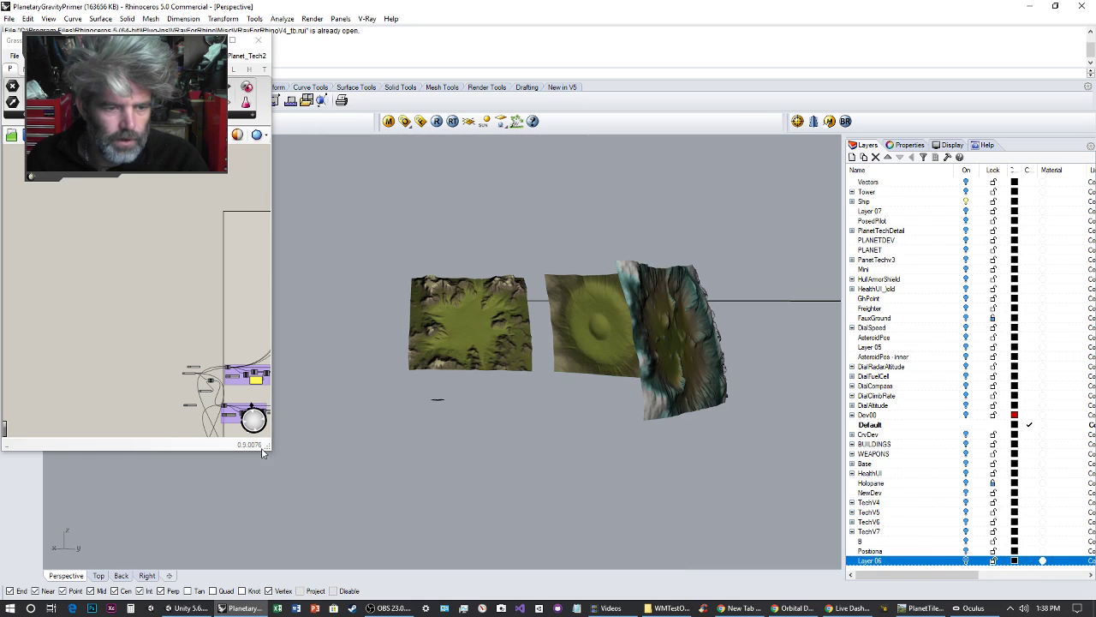
left_click_drag(275, 454, 406, 551)
right_click_drag(347, 268, 263, 345)
scroll(147, 295, "up", 6)
scroll(146, 292, "up", 2)
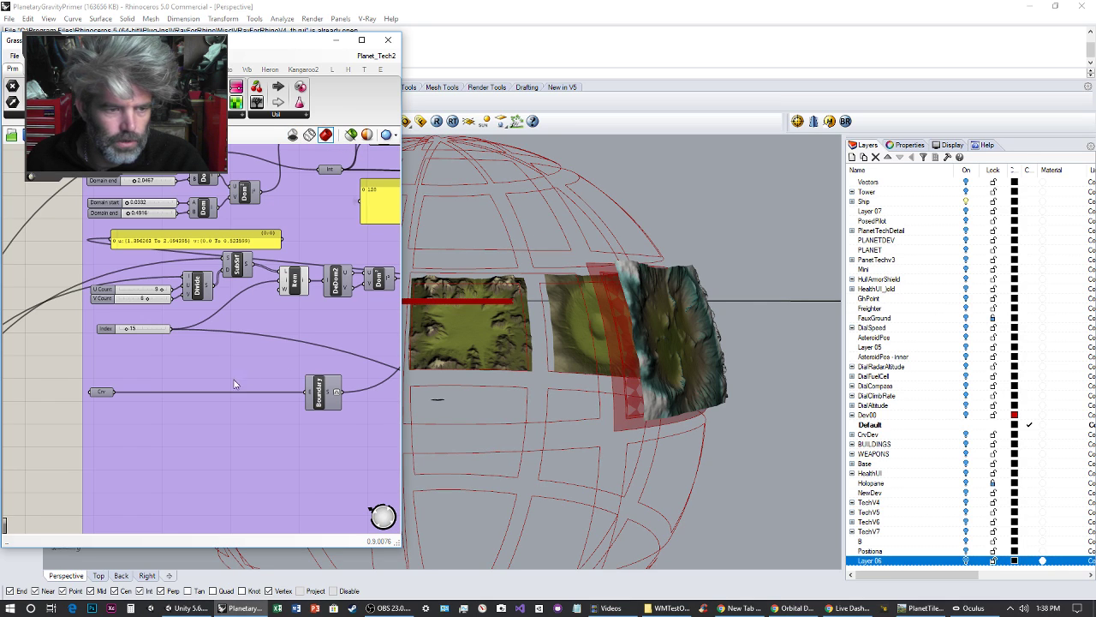
right_click_drag(267, 292, 292, 274)
right_click_drag(365, 266, 239, 293)
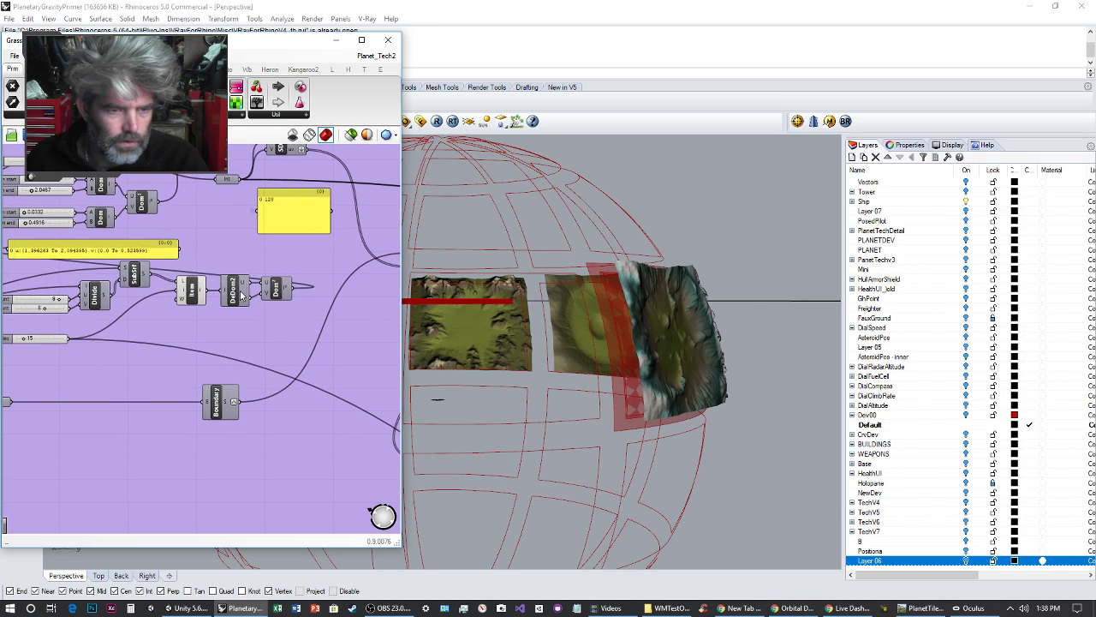
Select the Item component to highlight its sub-surface on the sphere, and set the Index slider to 9.
left_click(193, 295)
right_click_drag(676, 360, 613, 368)
scroll(588, 374, "down", 4)
scroll(587, 374, "up", 2)
right_click_drag(146, 349, 214, 348)
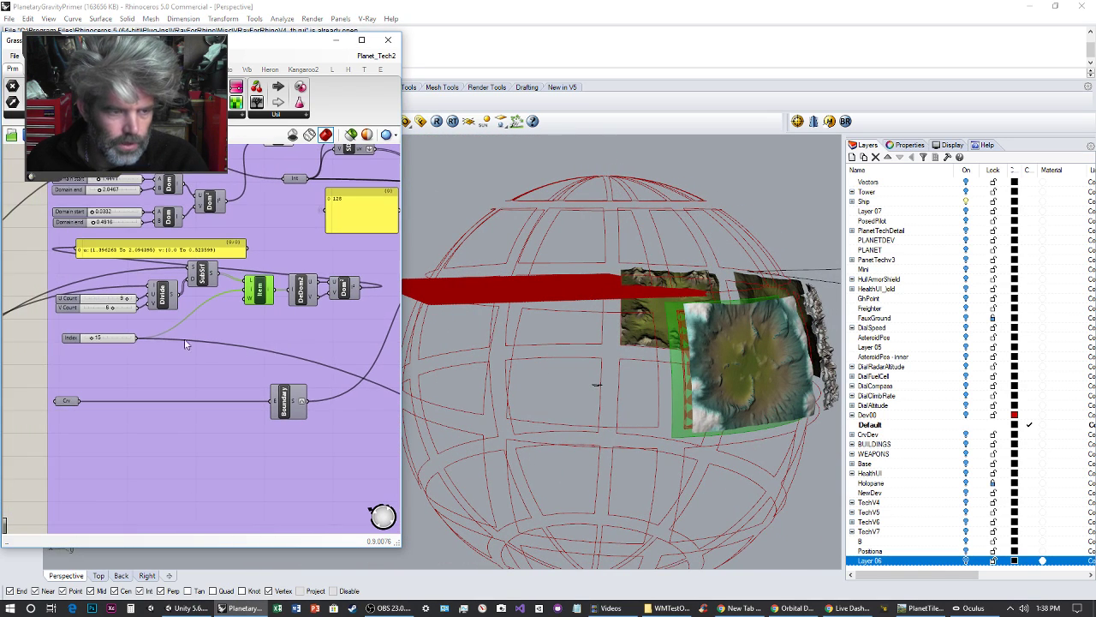
mouse_move(94, 340)
left_mouse_down()
mouse_move(103, 342)
mouse_move(91, 340)
left_mouse_up()
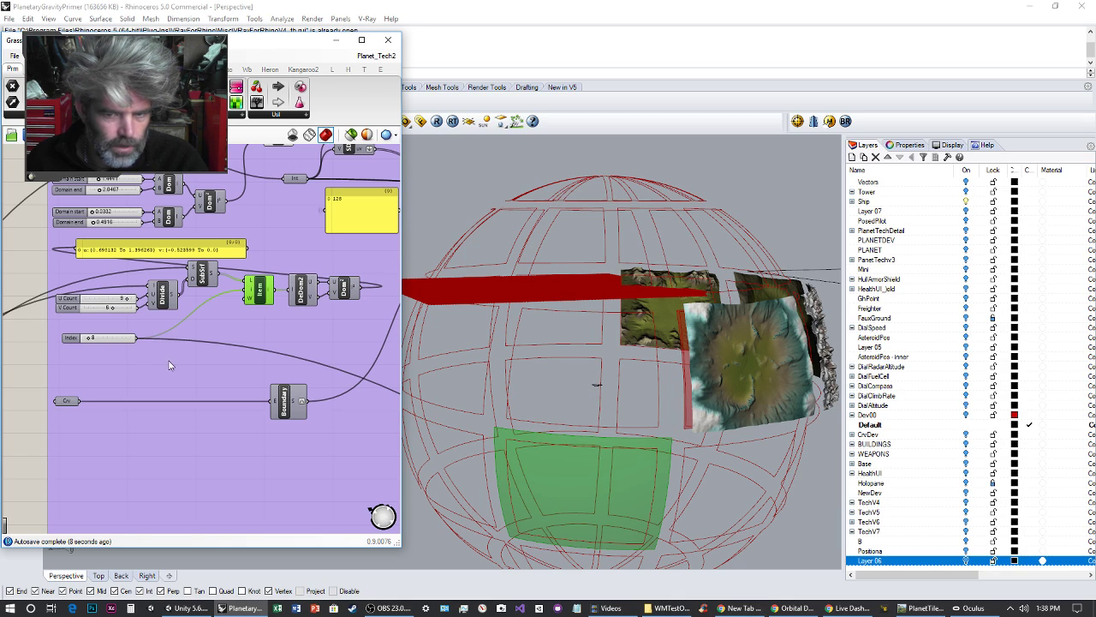
scroll(168, 365, "up", 8)
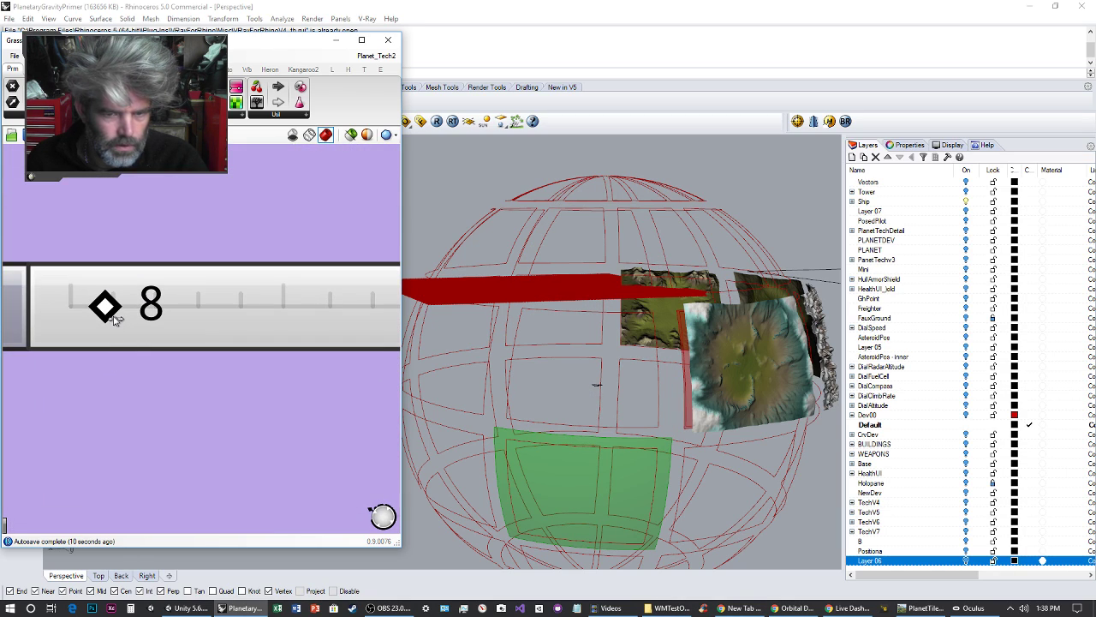
left_click_drag(117, 319, 120, 319)
scroll(112, 343, "down", 8)
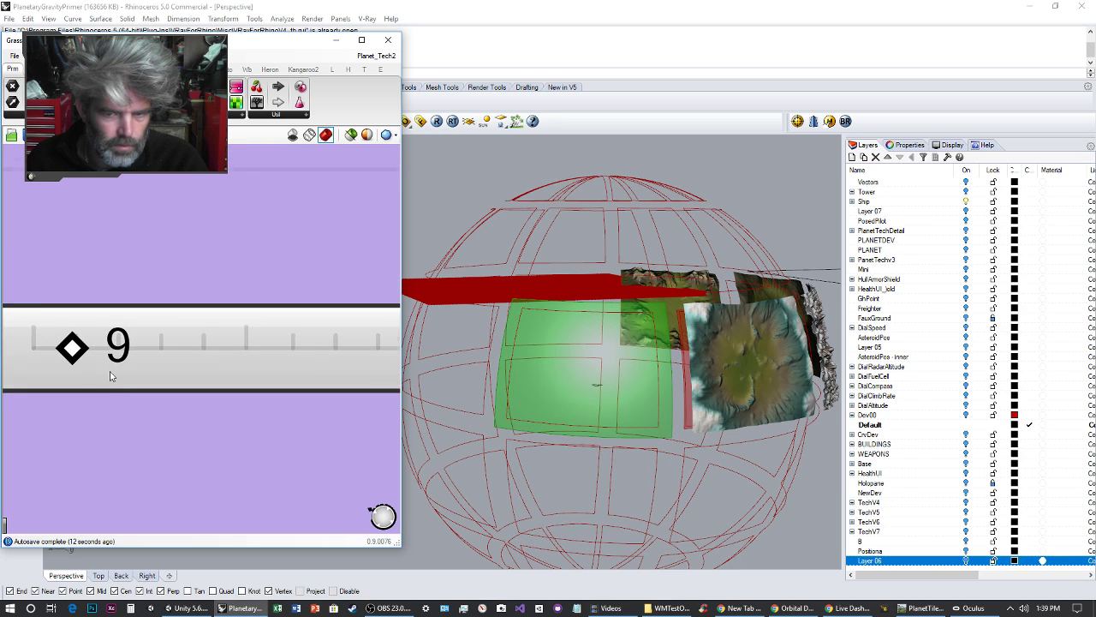
Lower the start of the upper domain to 1.1164 to slide the terrain patch across the sphere.
scroll(137, 368, "up", 3)
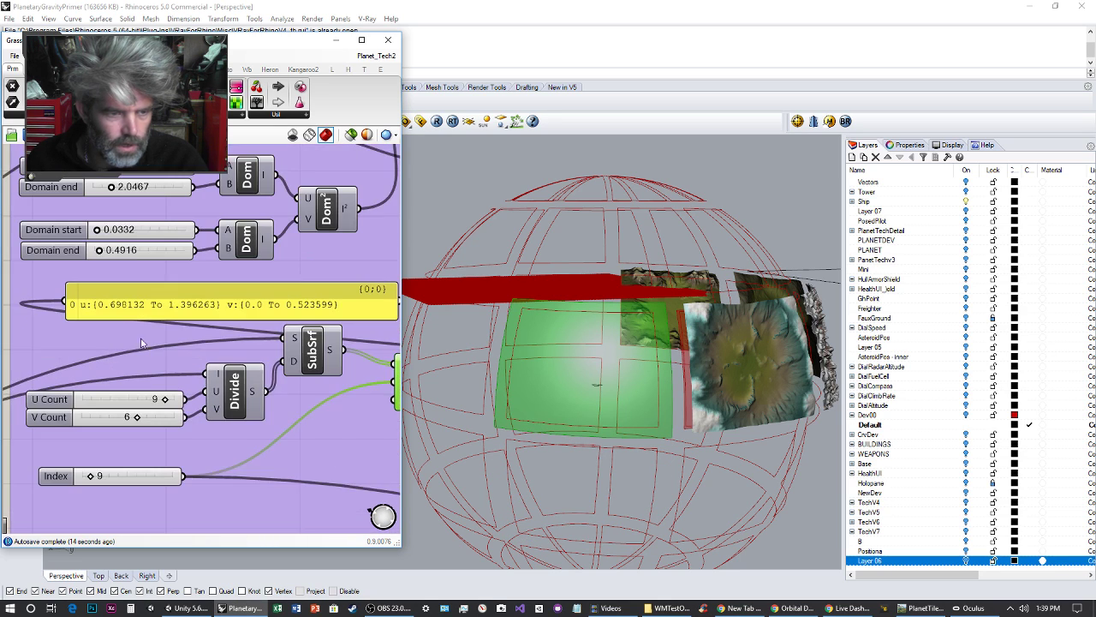
scroll(139, 307, "up", 2)
right_click_drag(139, 307, 184, 317)
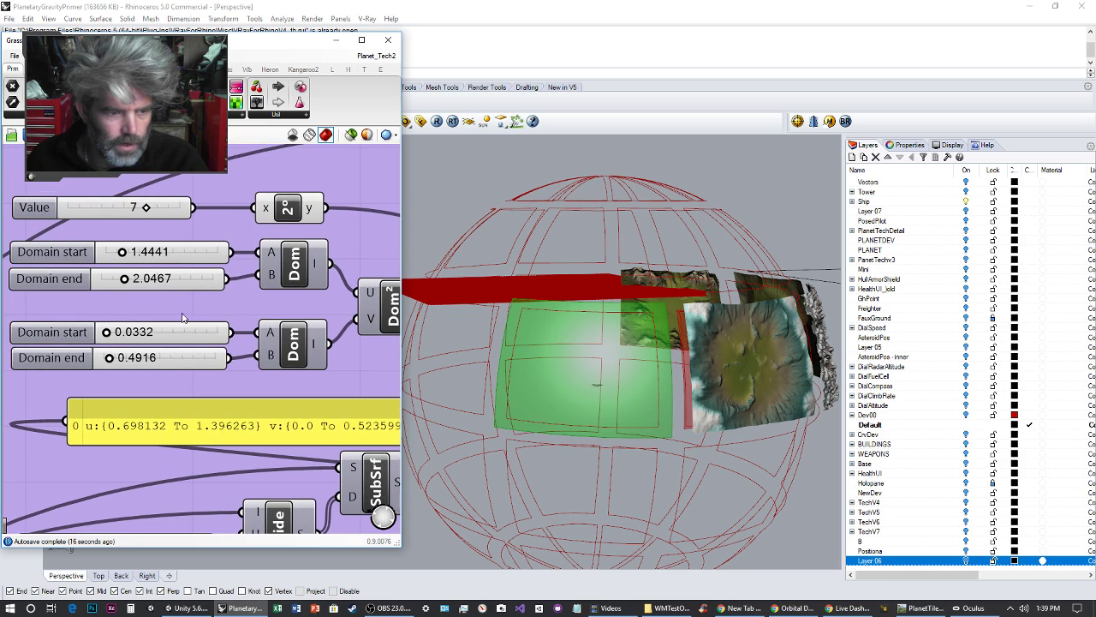
scroll(128, 242, "up", 5)
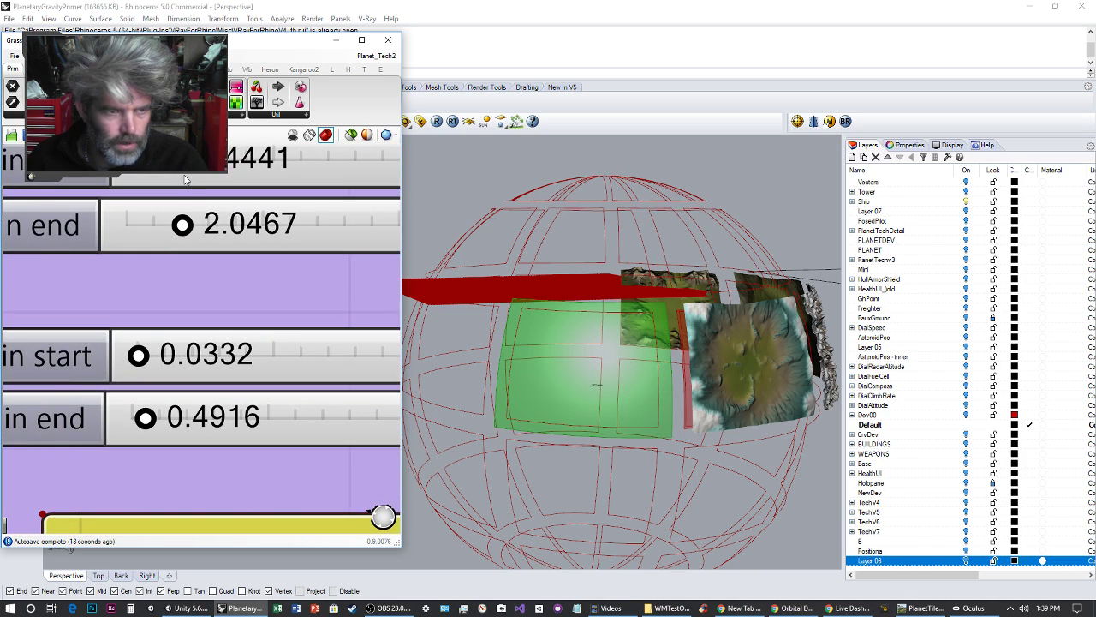
scroll(186, 204, "down", 3)
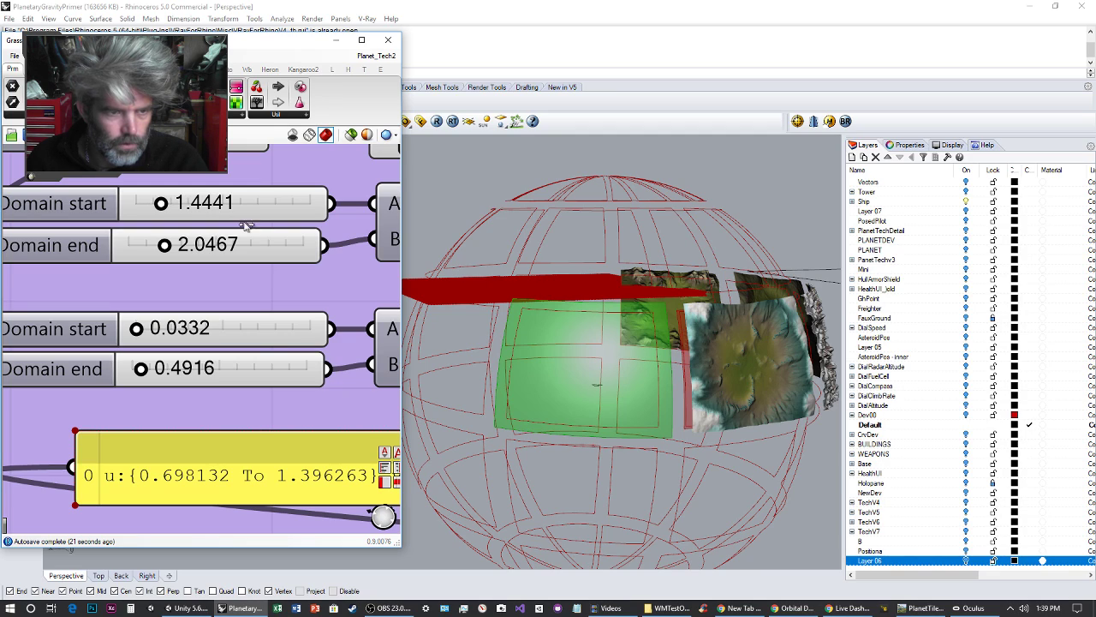
left_click_drag(247, 237, 274, 237)
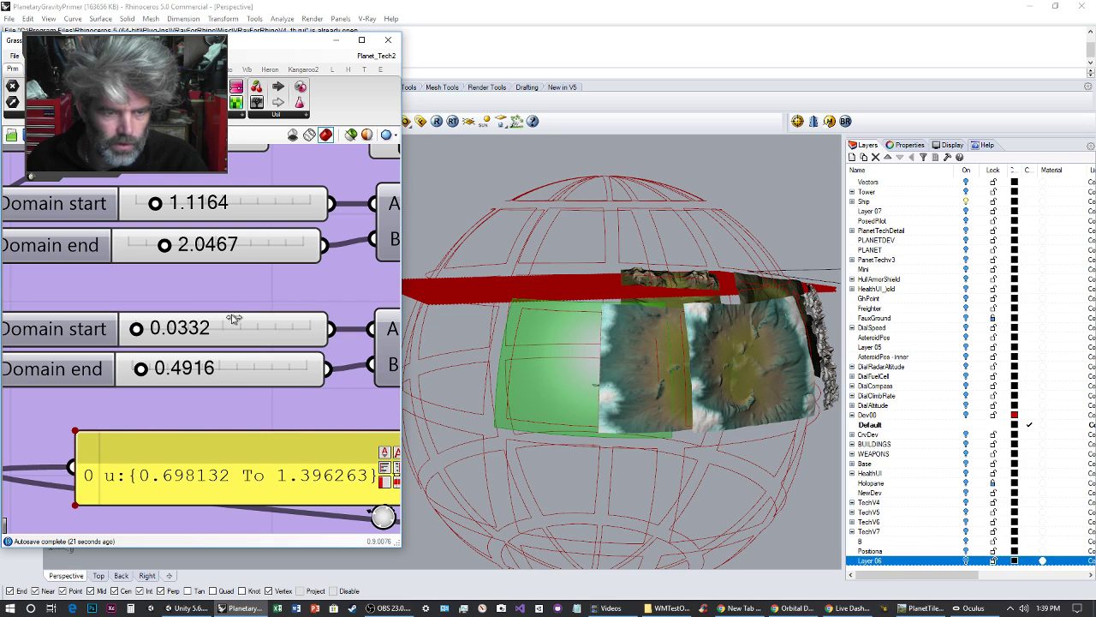
Disable the SDivide component so the terrain stops recomputing.
scroll(232, 315, "down", 5)
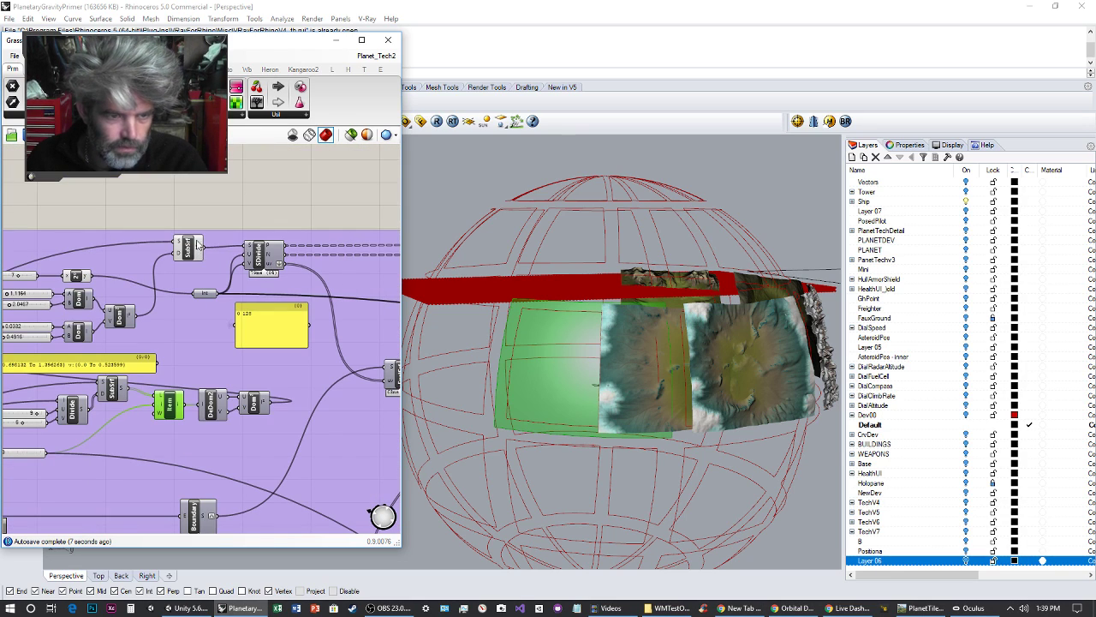
left_click(257, 256)
right_click(257, 255)
left_click(300, 269)
right_click_drag(294, 252, 79, 229)
Shift the upper domain onto the highlighted cell, setting its start to 0.7480 and its end to 1.3811.
scroll(79, 229, "down", 4)
right_click_drag(158, 267, 341, 306)
scroll(170, 318, "up", 7)
scroll(210, 345, "up", 3)
right_click_drag(168, 257, 238, 347)
scroll(212, 353, "down", 3)
scroll(197, 308, "up", 2)
right_click_drag(180, 221, 108, 286)
scroll(195, 244, "up", 2)
scroll(108, 286, "down", 1)
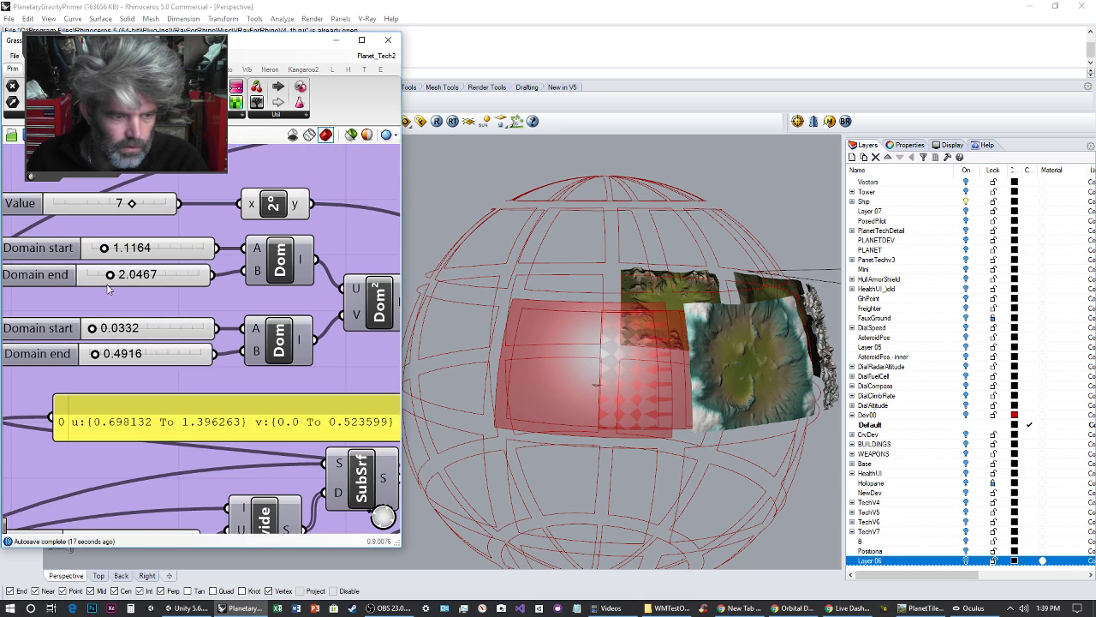
left_click_drag(105, 249, 103, 276)
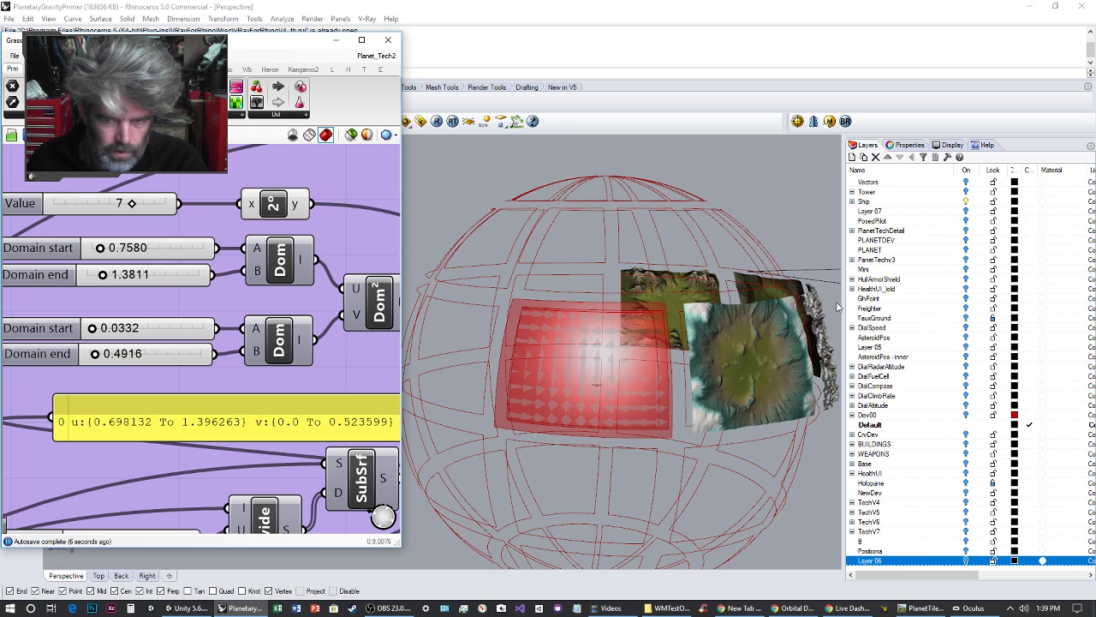
scroll(589, 348, "up", 5)
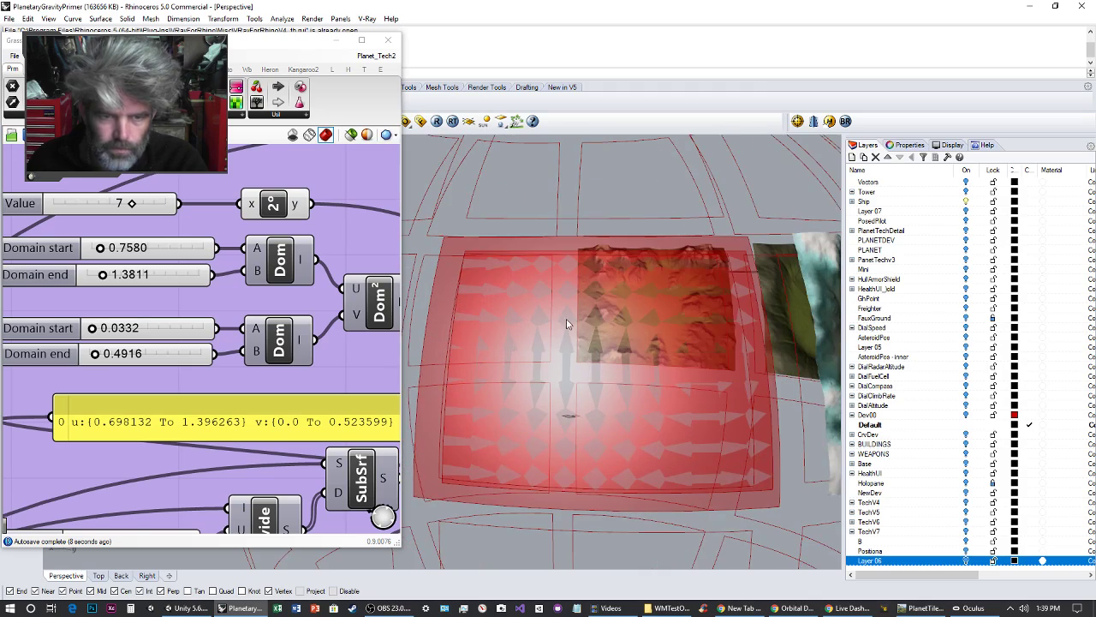
right_click_drag(565, 324, 529, 327)
scroll(97, 246, "up", 5)
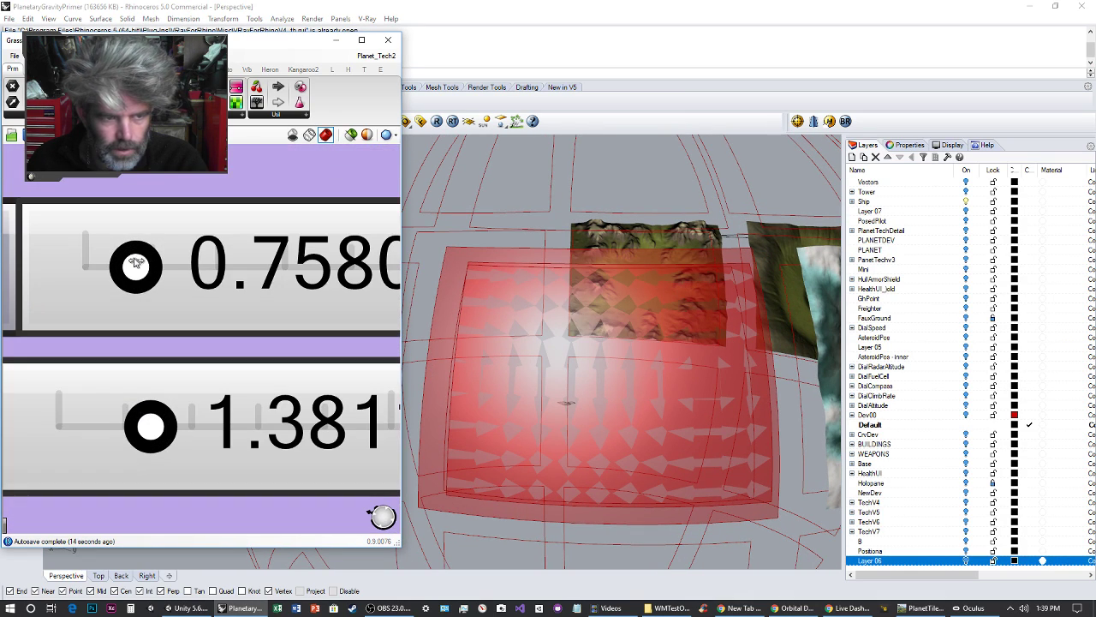
left_click_drag(144, 285, 154, 283)
Set the end of the upper domain to 1.3469 to balance the patch's margin within the highlighted cell.
scroll(147, 286, "up", 2)
scroll(147, 283, "up", 3)
right_click_drag(465, 355, 452, 299)
scroll(238, 370, "down", 3)
scroll(244, 385, "up", 5)
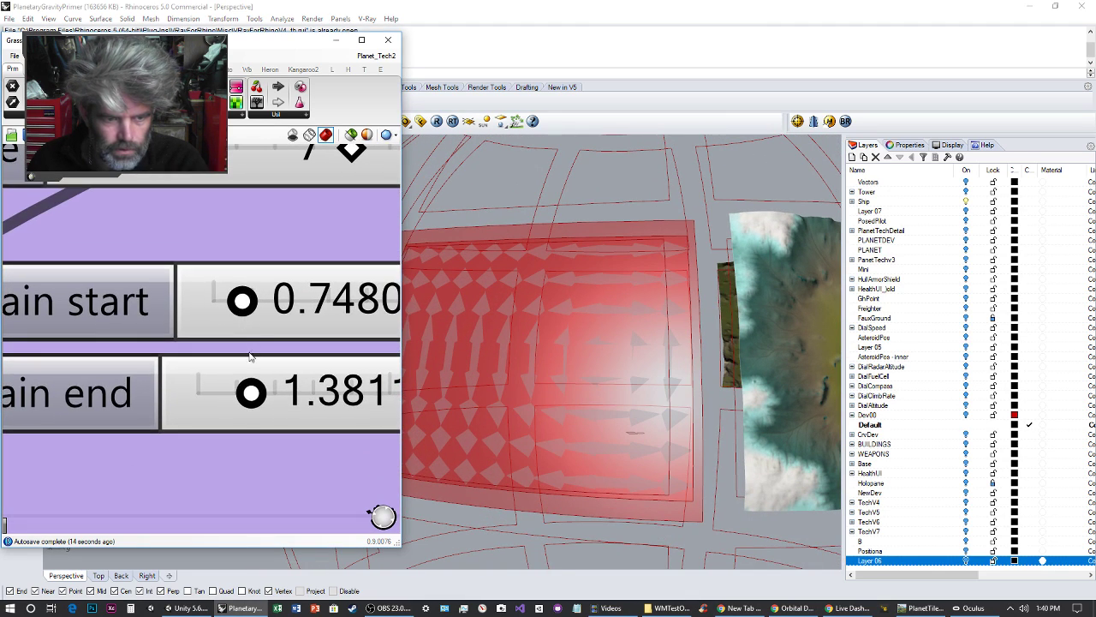
left_click_drag(247, 394, 244, 395)
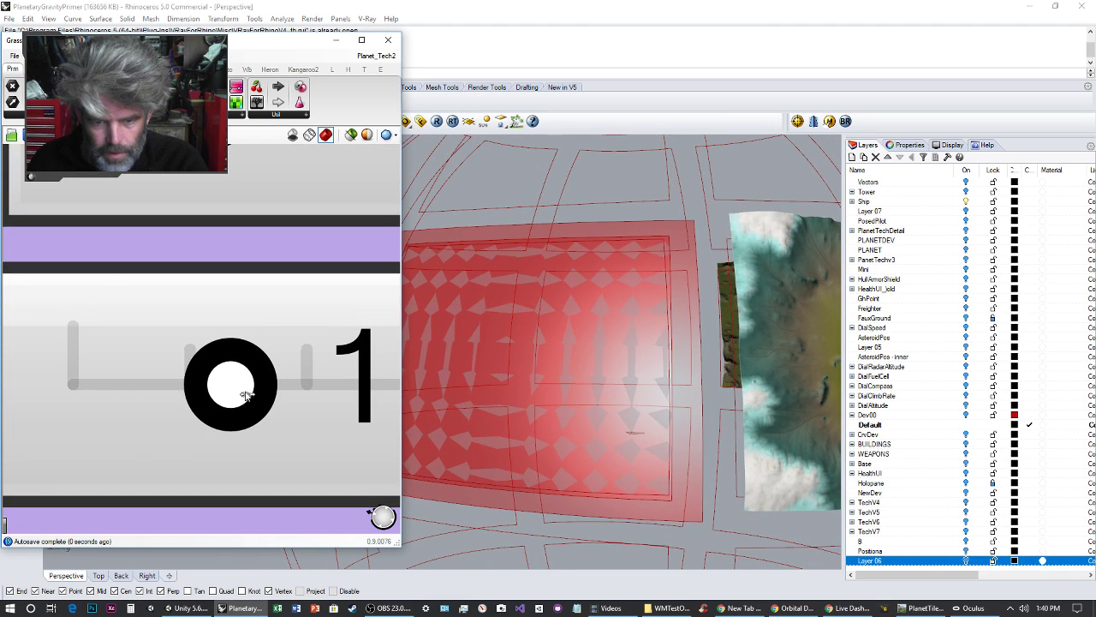
Examine the fitted patch inside its cell and compare it with the neighbouring terrain tiles around the sphere.
scroll(244, 394, "down", 3)
right_click_drag(479, 357, 561, 347)
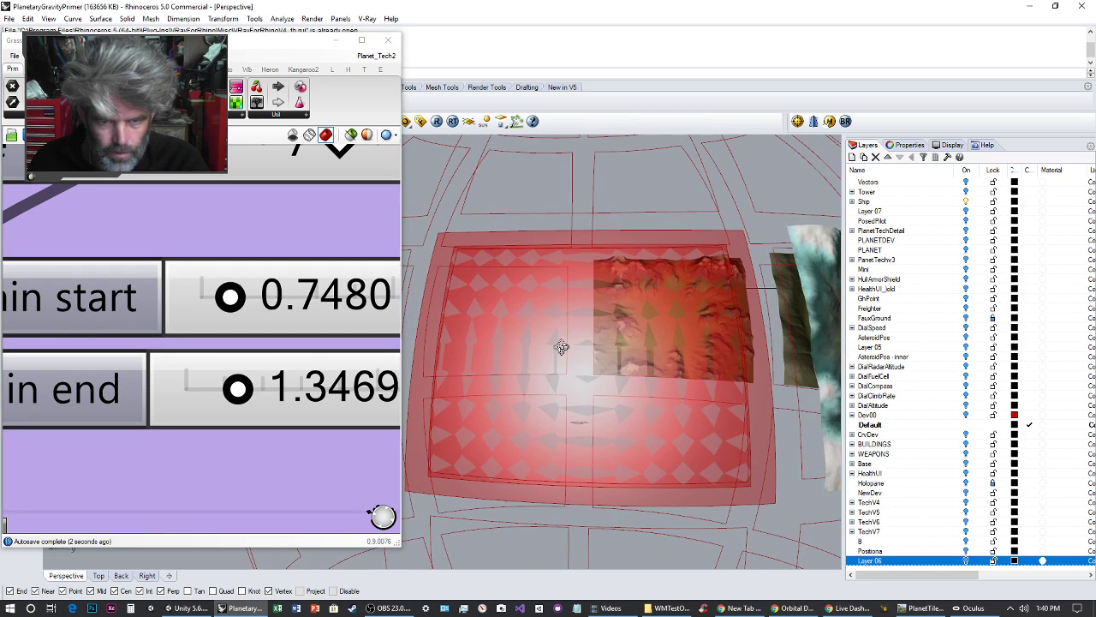
scroll(558, 406, "down", 6)
right_click_drag(698, 380, 509, 398)
scroll(509, 398, "up", 4)
right_click_drag(584, 363, 538, 379)
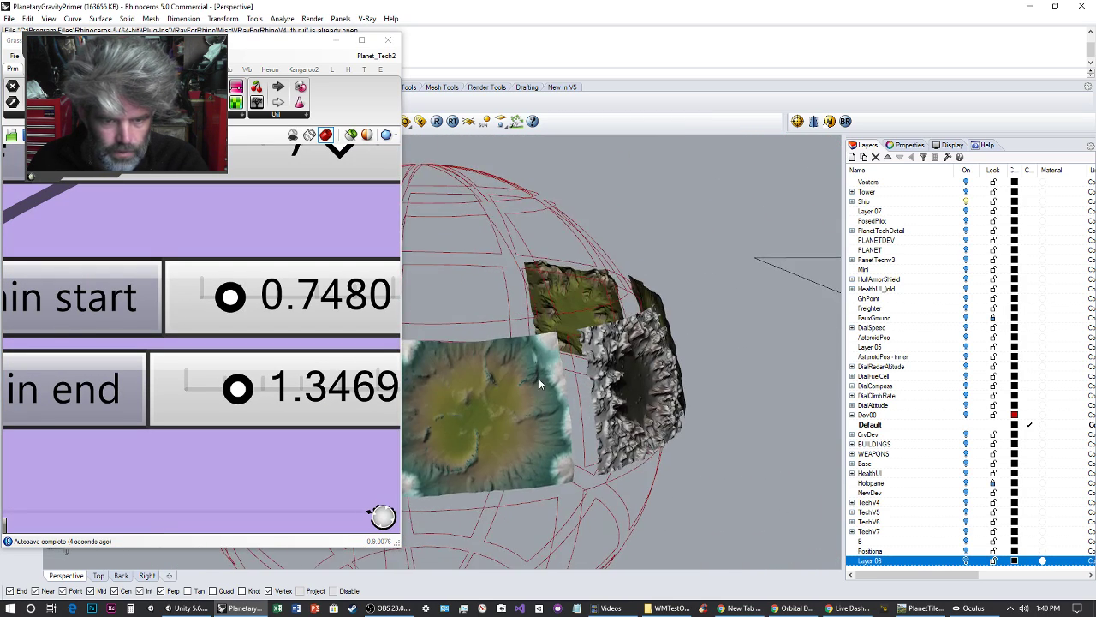
scroll(585, 369, "down", 5)
scroll(531, 394, "up", 4)
left_click(563, 381)
left_click(733, 184)
right_click_drag(685, 221, 727, 205)
scroll(715, 206, "down", 2)
right_click_drag(544, 324, 601, 329)
scroll(587, 320, "up", 2)
Maximize the Grasshopper window and enable the SDivide component again.
left_click_drag(258, 45, 368, 2)
scroll(737, 377, "down", 8)
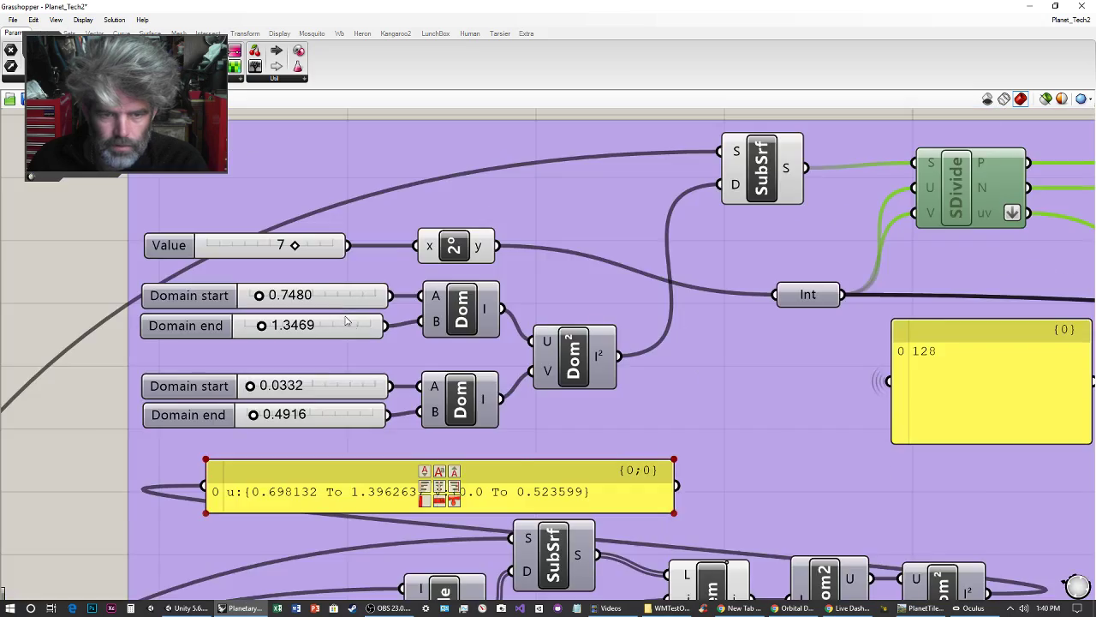
scroll(412, 255, "up", 5)
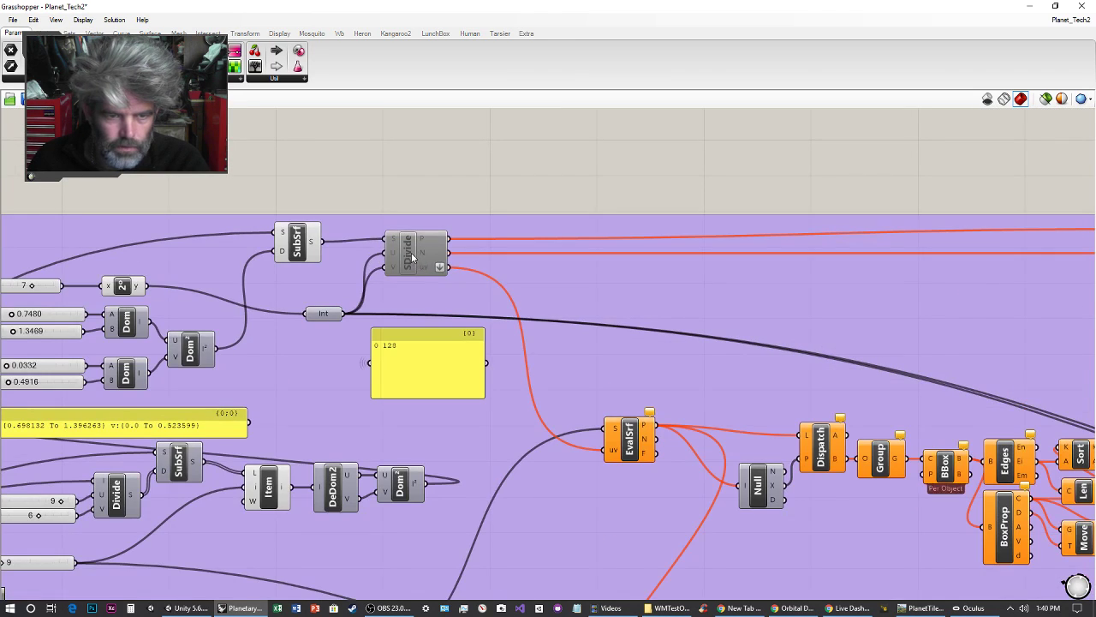
right_click(425, 253)
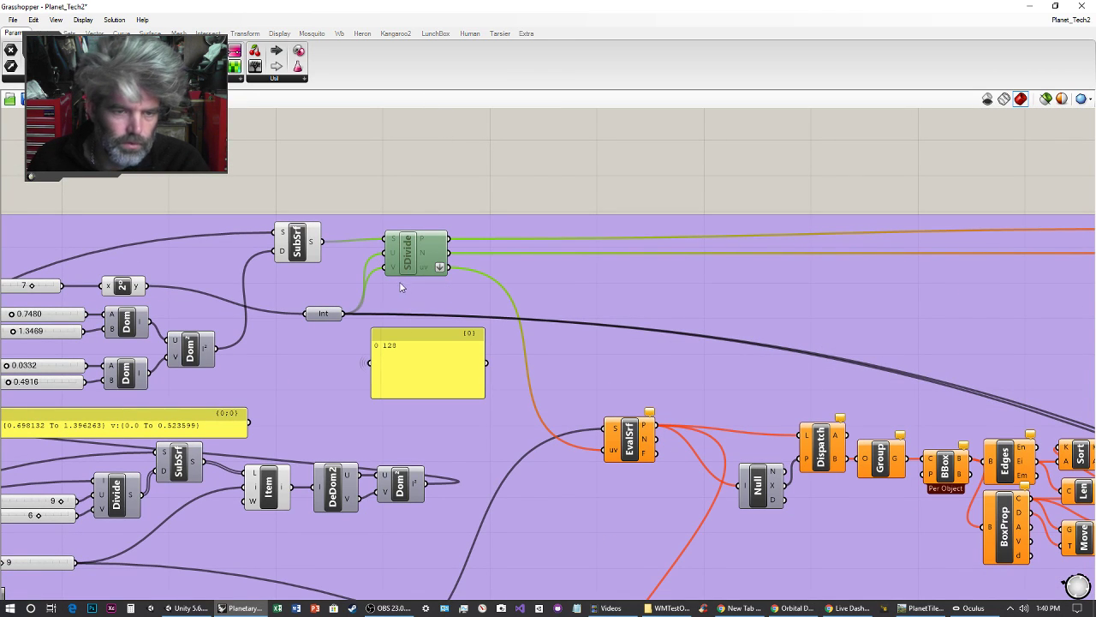
left_click(651, 215)
Open the image file chooser of the Image Sampler that holds the greyscale crater heightmap.
right_click_drag(652, 215, 633, 208)
scroll(632, 208, "down", 5)
scroll(479, 343, "up", 10)
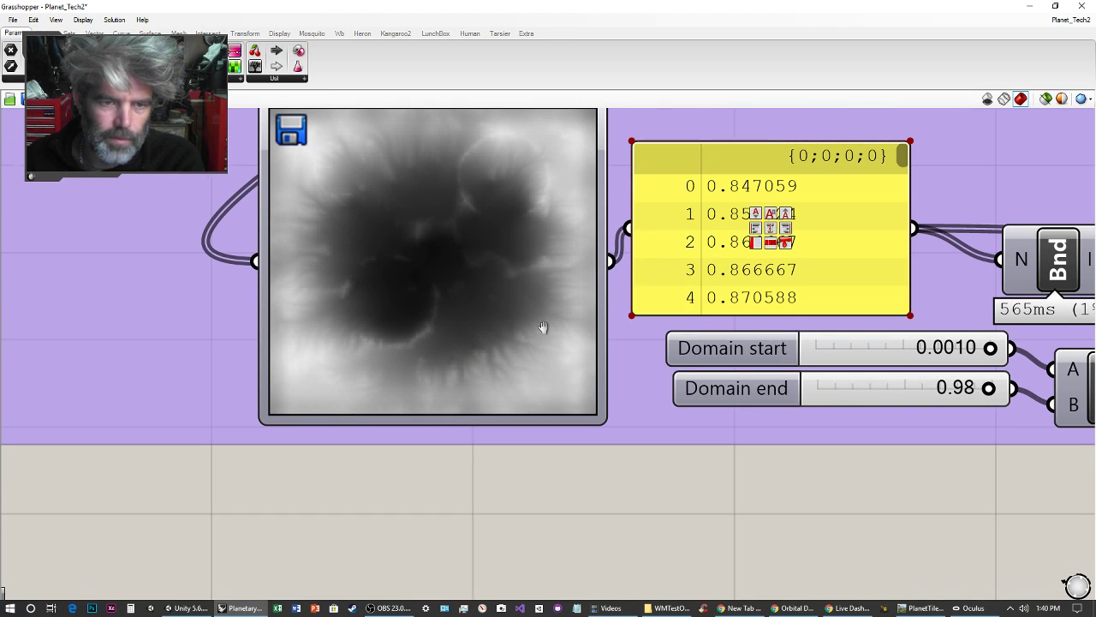
scroll(543, 327, "down", 3)
double_click(539, 389)
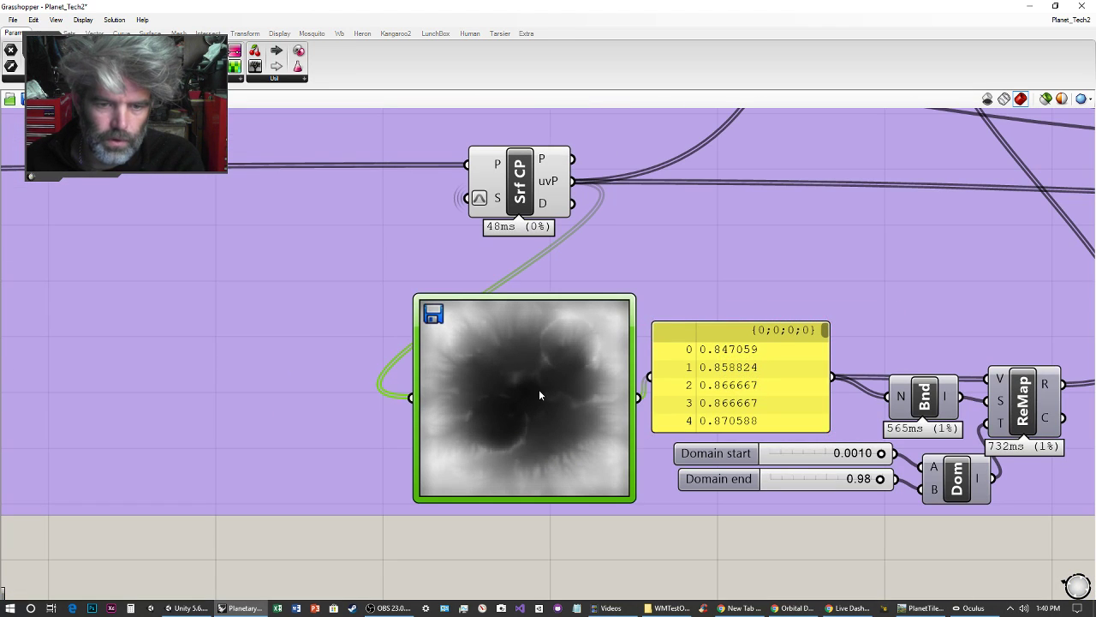
left_click(670, 398)
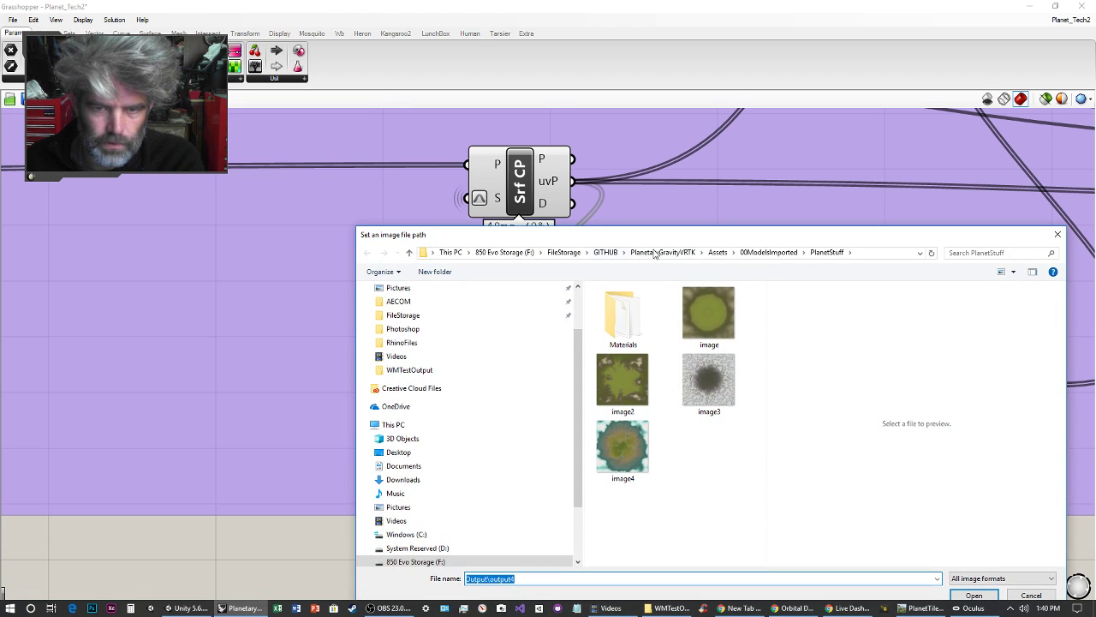
Load output5 from the WMTestOutput folder on the Desktop as the sampler's heightmap and accept the sampler settings.
left_click(580, 254)
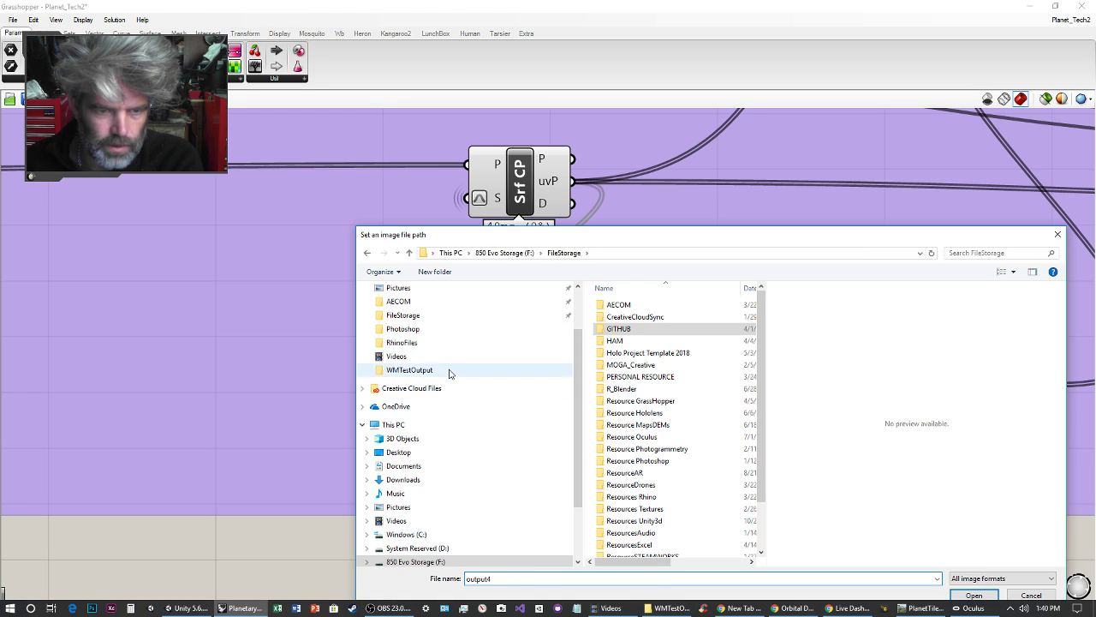
scroll(441, 359, "up", 2)
left_click(401, 310)
double_click(622, 315)
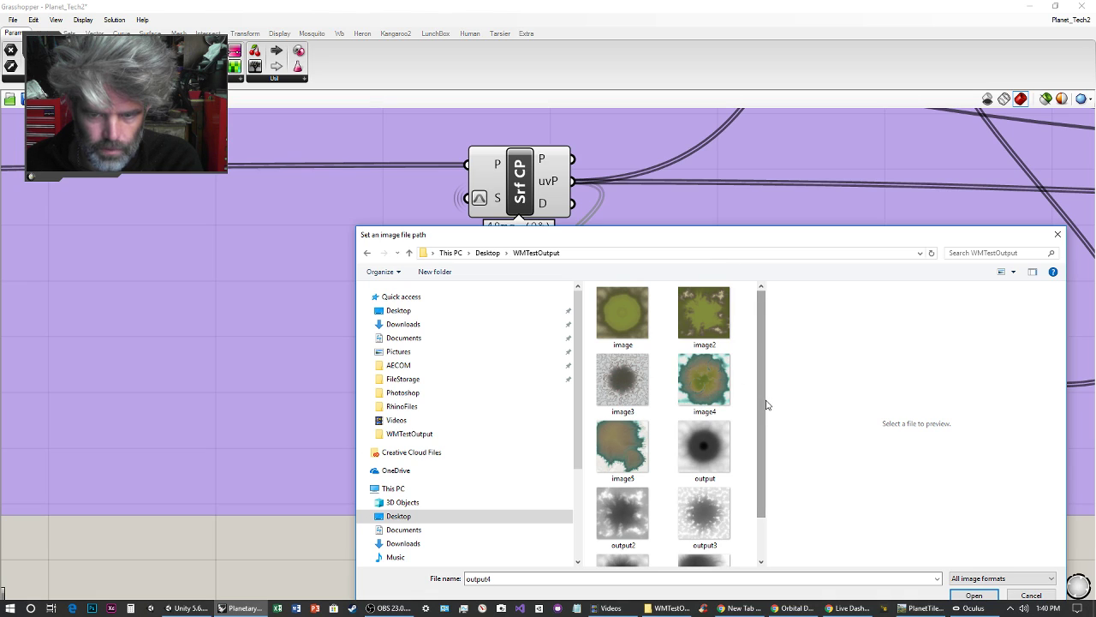
left_click_drag(764, 399, 882, 399)
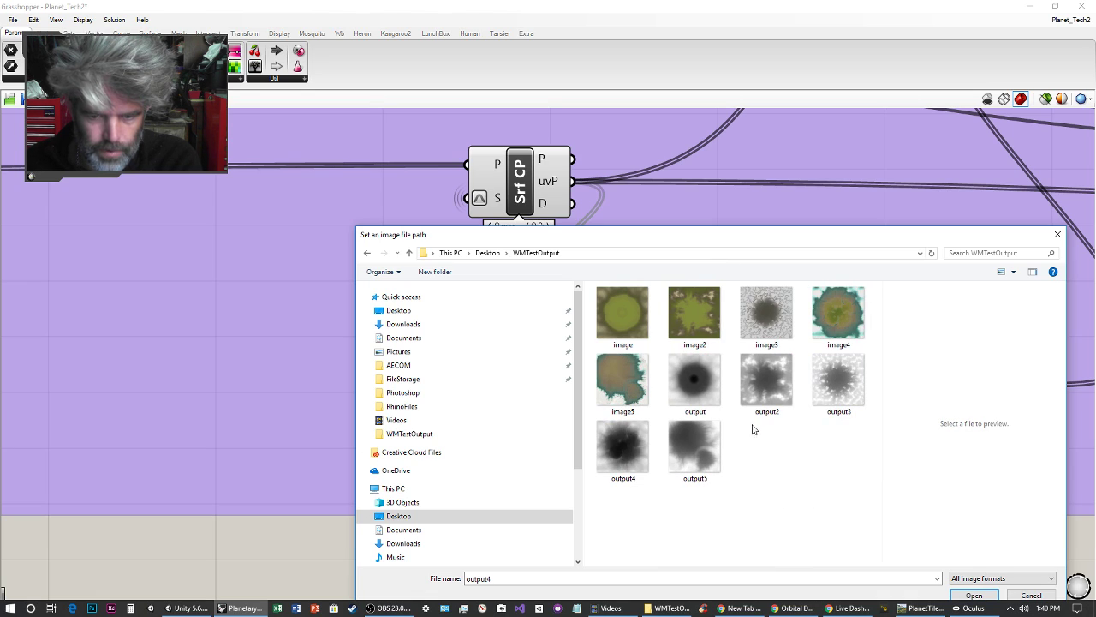
left_click(691, 449)
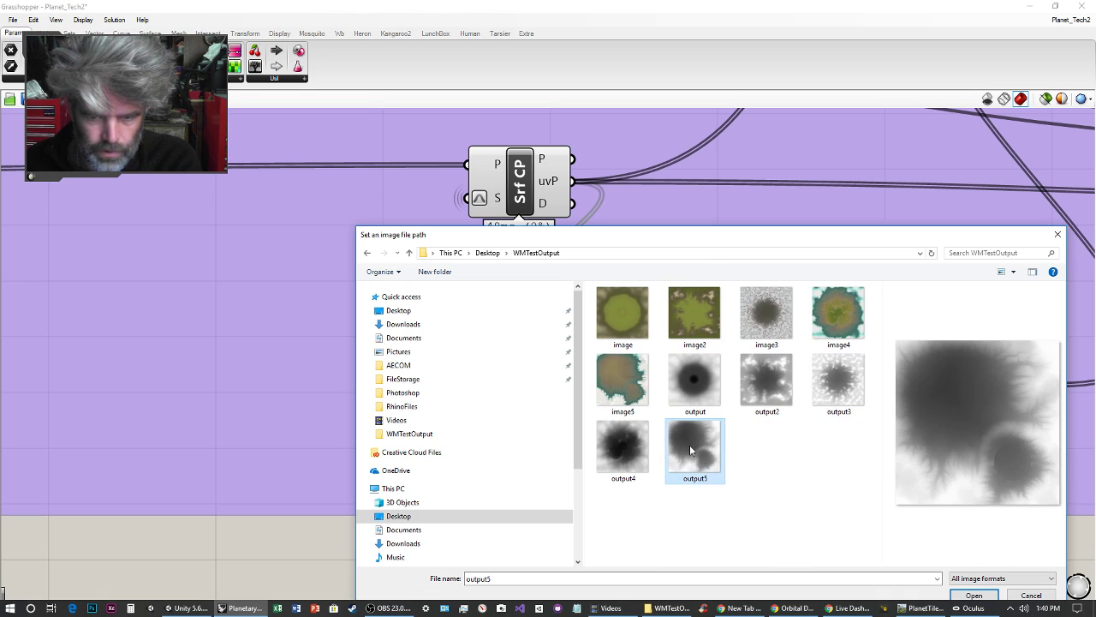
left_click(974, 595)
left_click(607, 463)
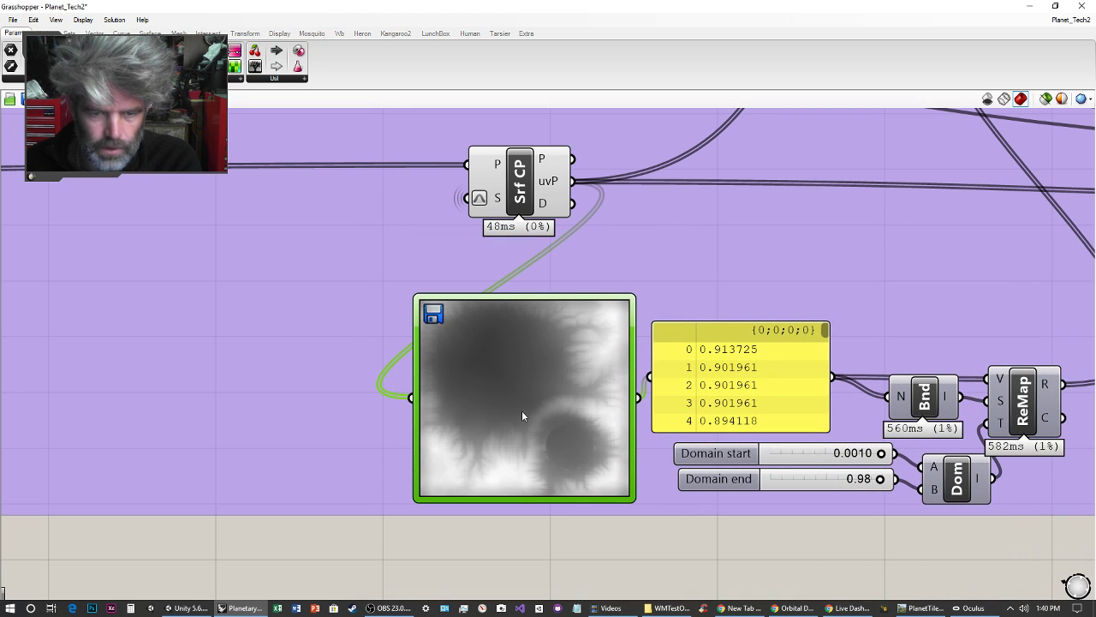
Review the remap and mesh components, restore the Grasshopper window beside the viewport, and examine the regenerated terrain tile up close.
scroll(521, 414, "down", 3)
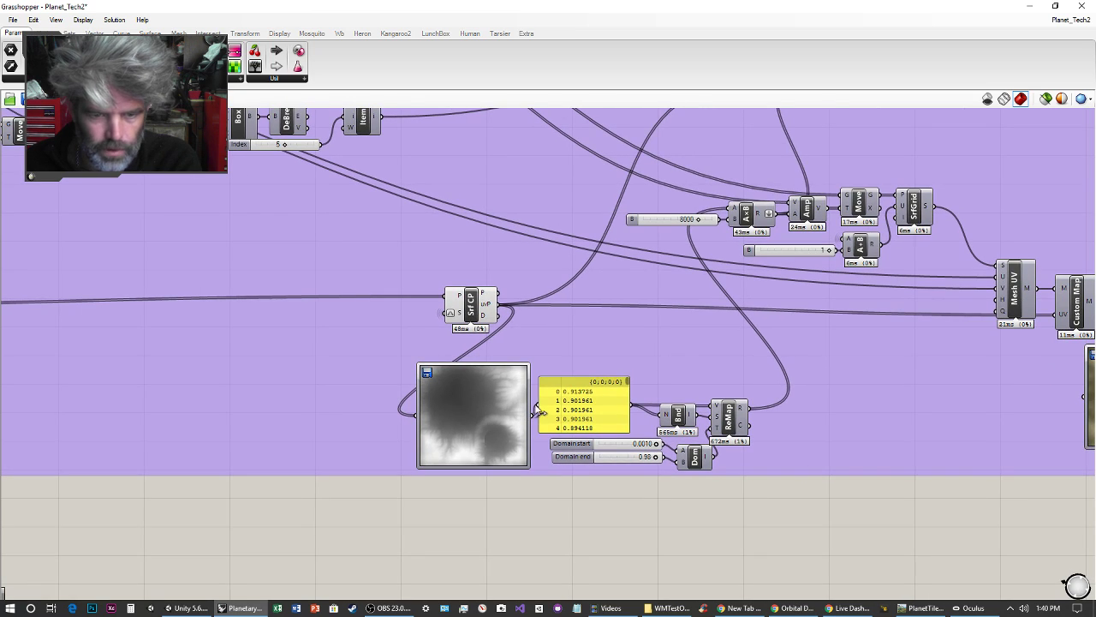
right_click_drag(727, 433, 645, 490)
scroll(643, 489, "down", 3)
right_click_drag(717, 411, 740, 385)
scroll(711, 349, "up", 3)
scroll(548, 296, "down", 4)
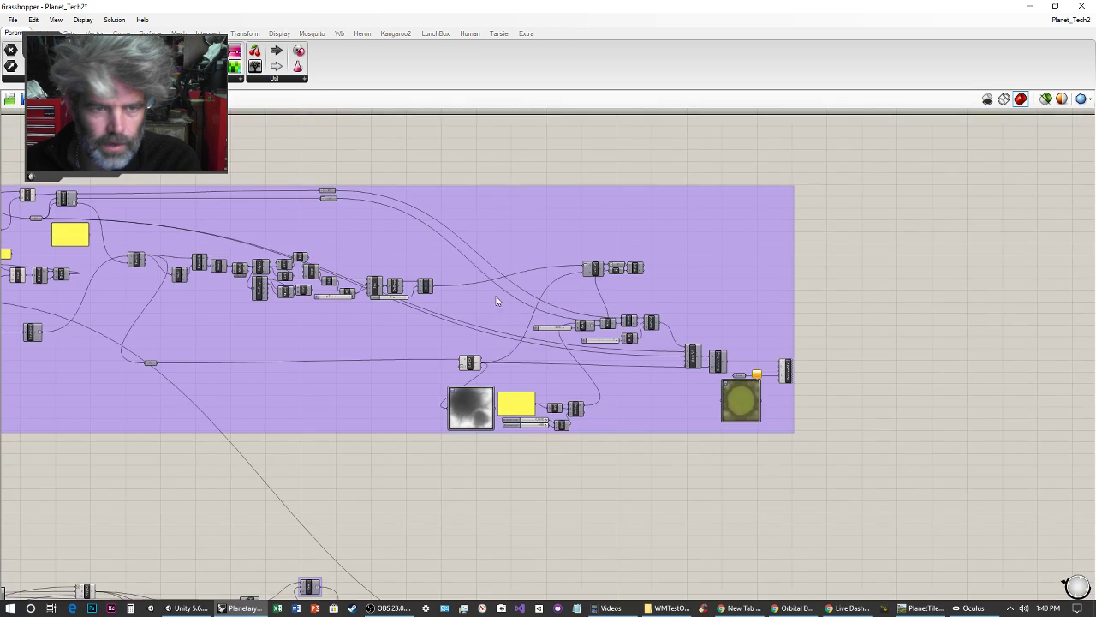
scroll(714, 302, "up", 2)
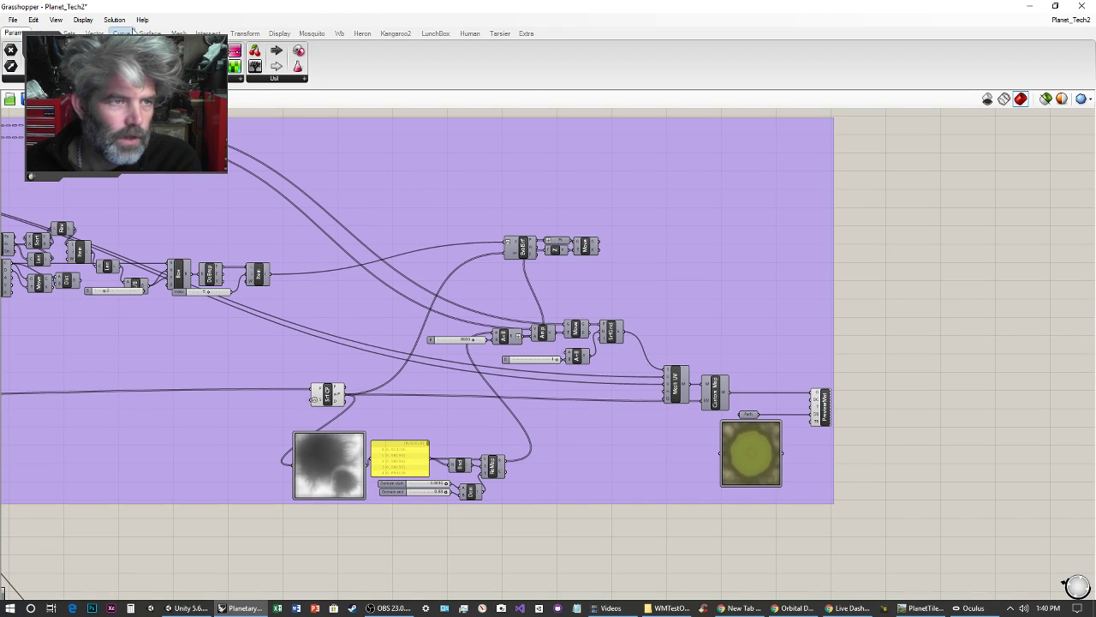
left_click_drag(147, 8, 140, 50)
right_click_drag(517, 302, 570, 320)
scroll(567, 323, "up", 3)
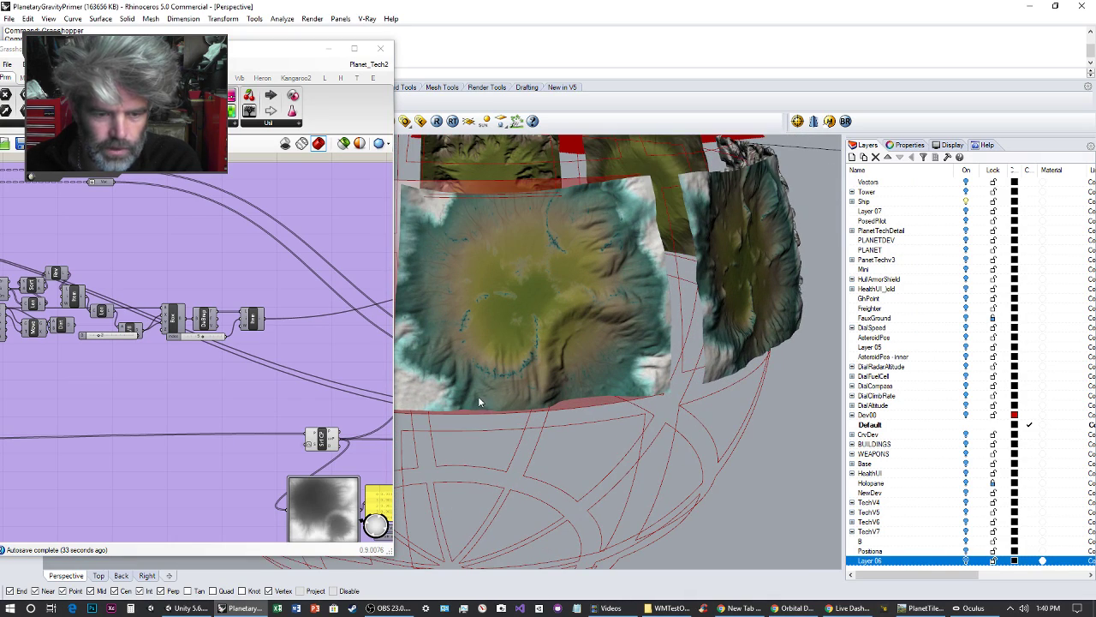
Set the Path parameter feeding the material preview to image5 from the WMTestOutput folder.
scroll(296, 438, "down", 4)
right_click_drag(308, 385, 137, 387)
scroll(261, 429, "up", 6)
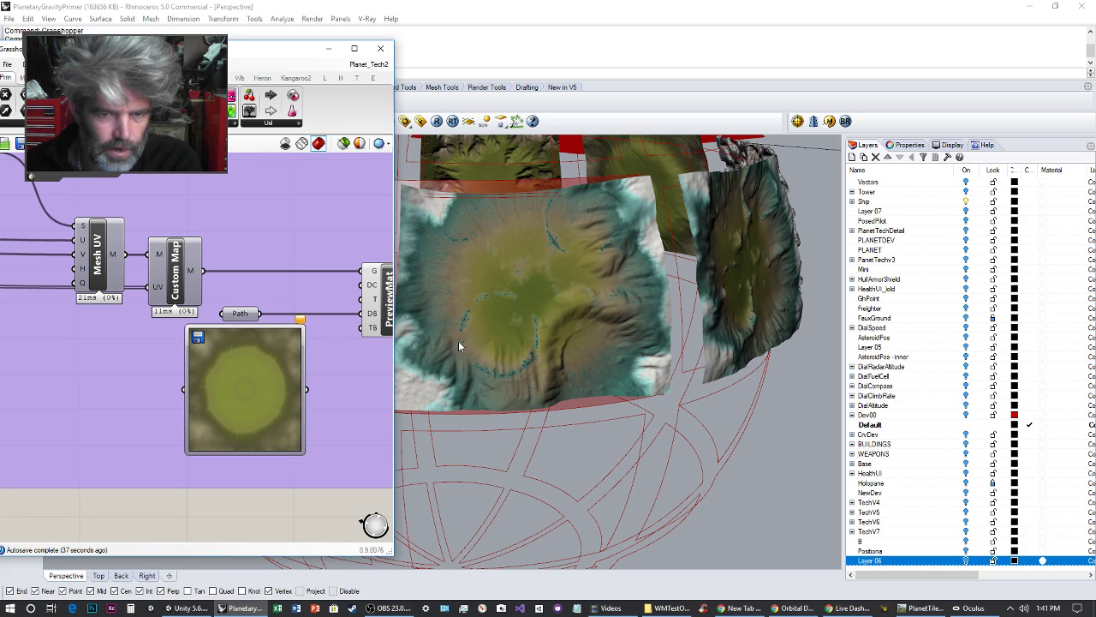
double_click(242, 392)
left_click(354, 468)
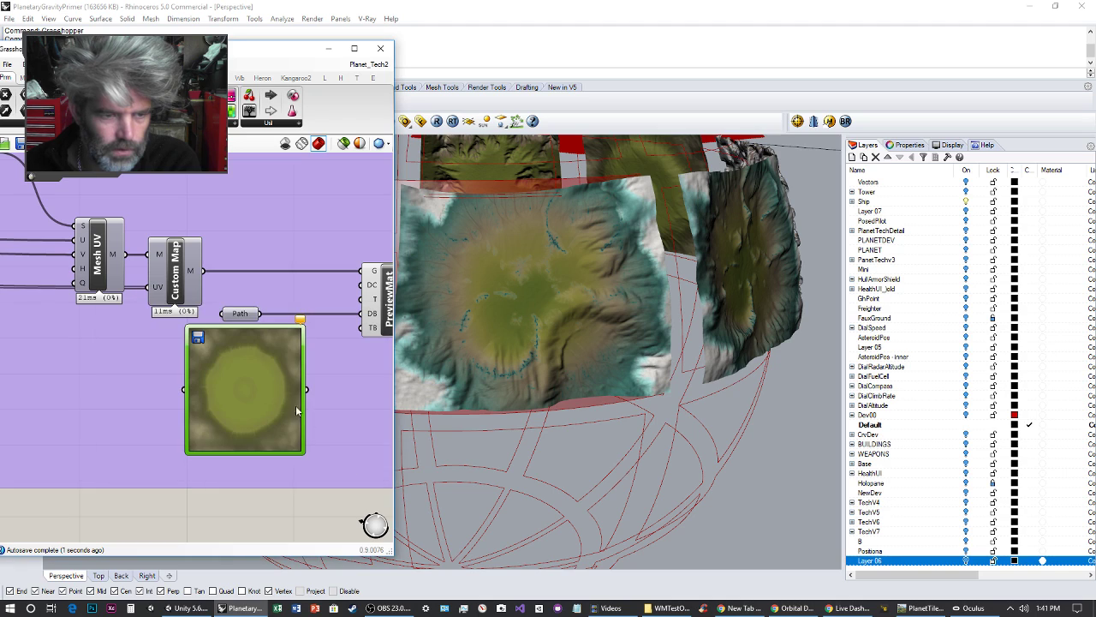
right_click(250, 316)
left_click(291, 463)
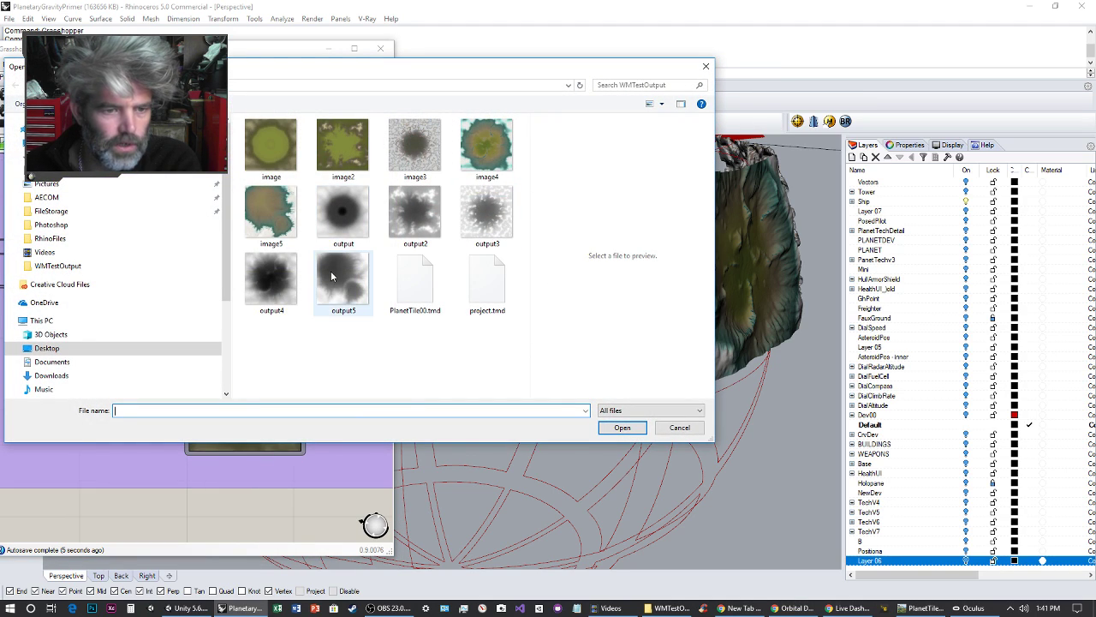
left_click(270, 215)
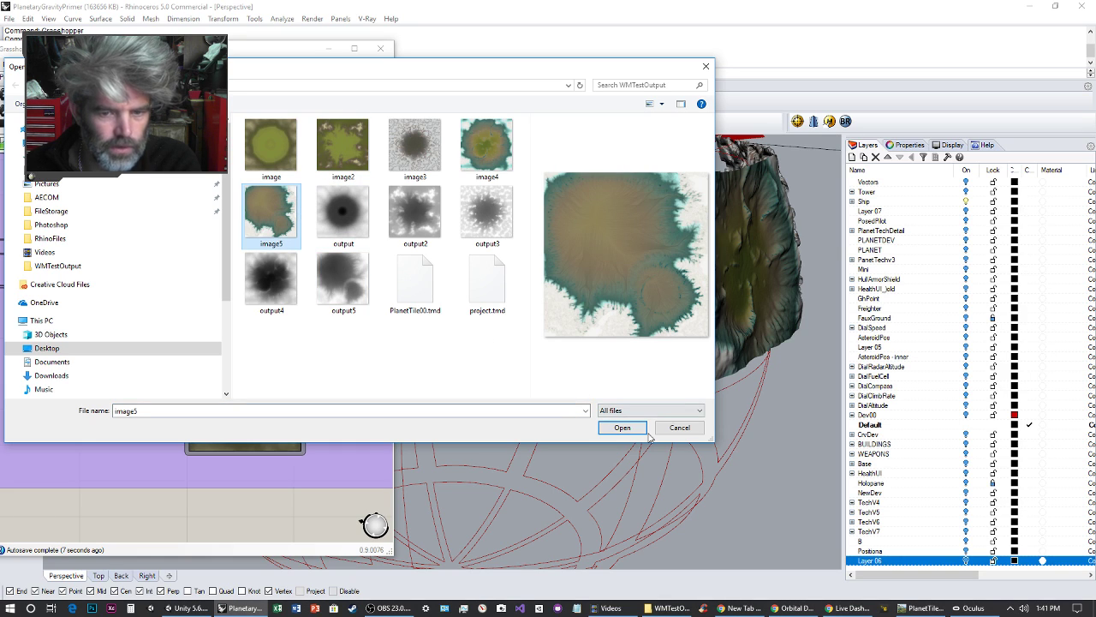
left_click(622, 428)
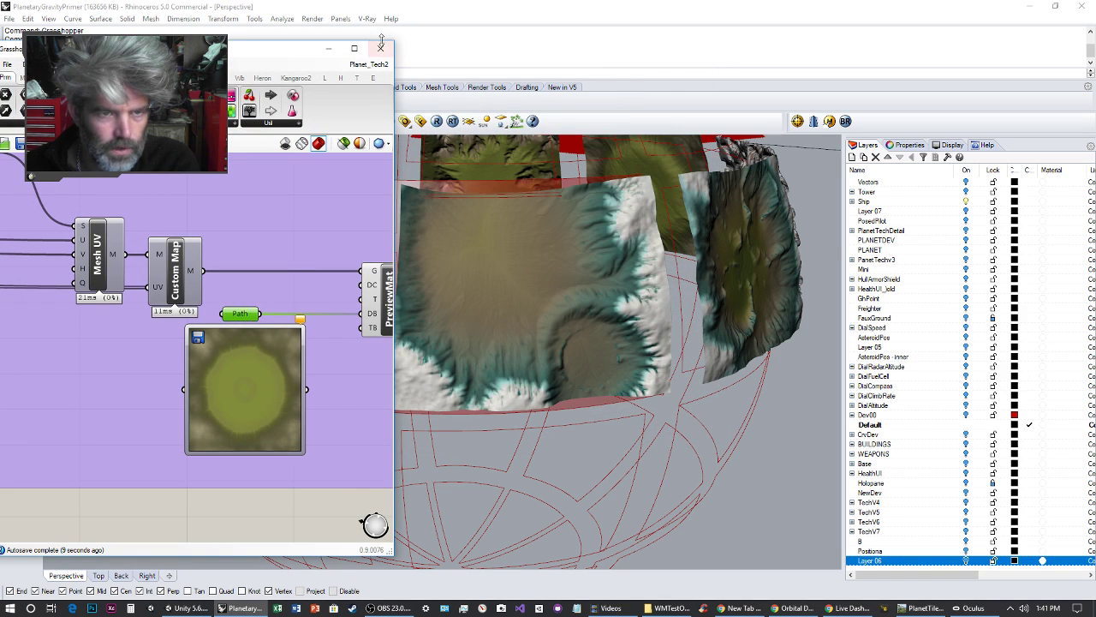
Show Layer 06 with the planet frame and view the new terrain tile beside its neighbours.
right_click_drag(652, 436, 639, 351)
left_click(966, 560)
right_click_drag(617, 411, 711, 398)
scroll(629, 410, "down", 5)
scroll(635, 374, "up", 3)
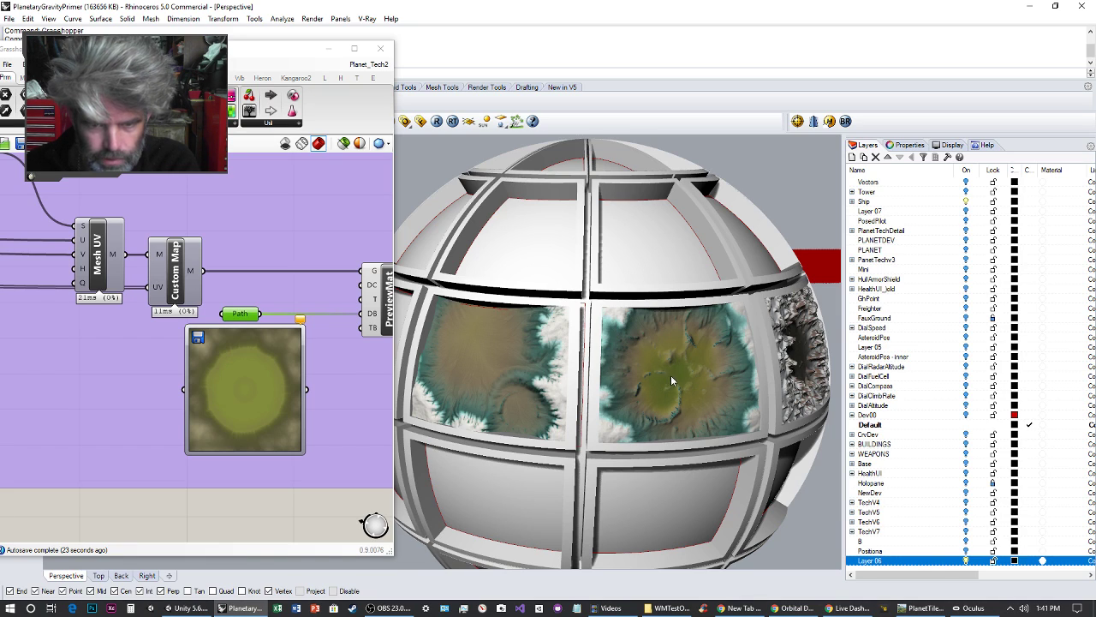
Examine the terrain tiles around the planet and up close, checking whether the brown terrain tile can be selected.
right_click_drag(693, 382, 677, 382)
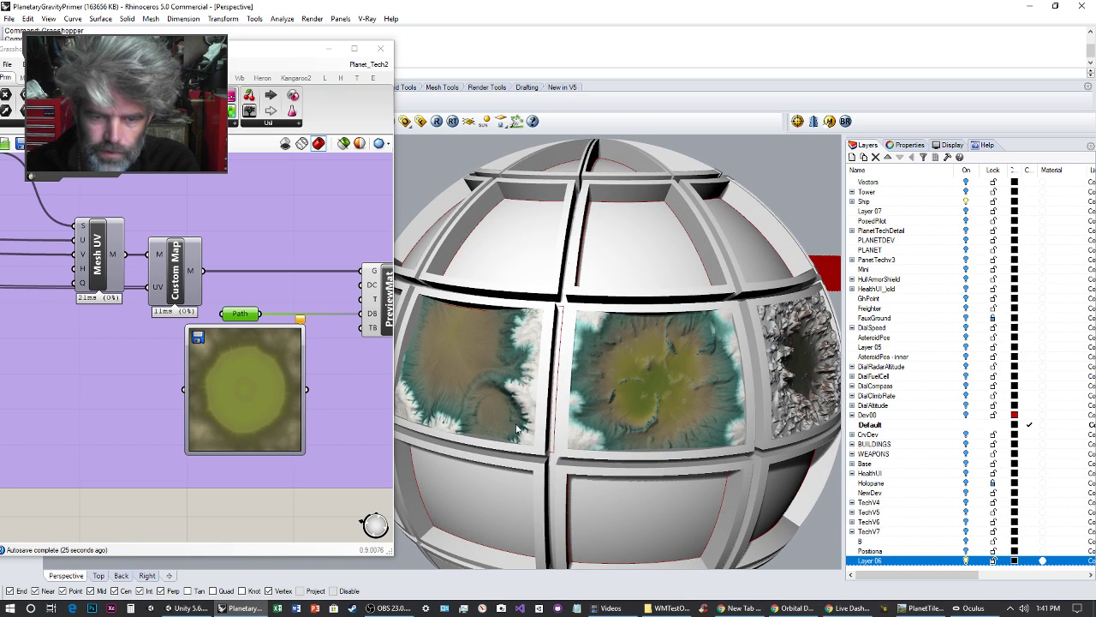
right_click_drag(719, 428, 664, 419)
scroll(664, 418, "down", 4)
right_click_drag(742, 379, 526, 383)
scroll(554, 377, "up", 5)
left_click(555, 349)
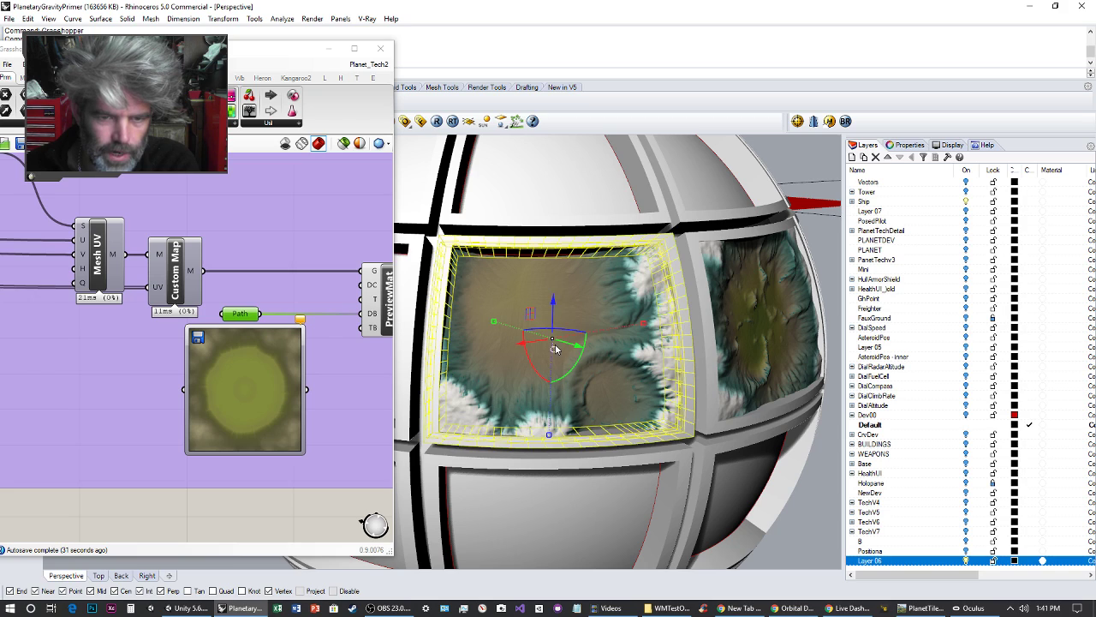
key("Escape")
Bake the previewed terrain tile mesh from the material preview component into the Rhino model.
scroll(356, 290, "up", 4)
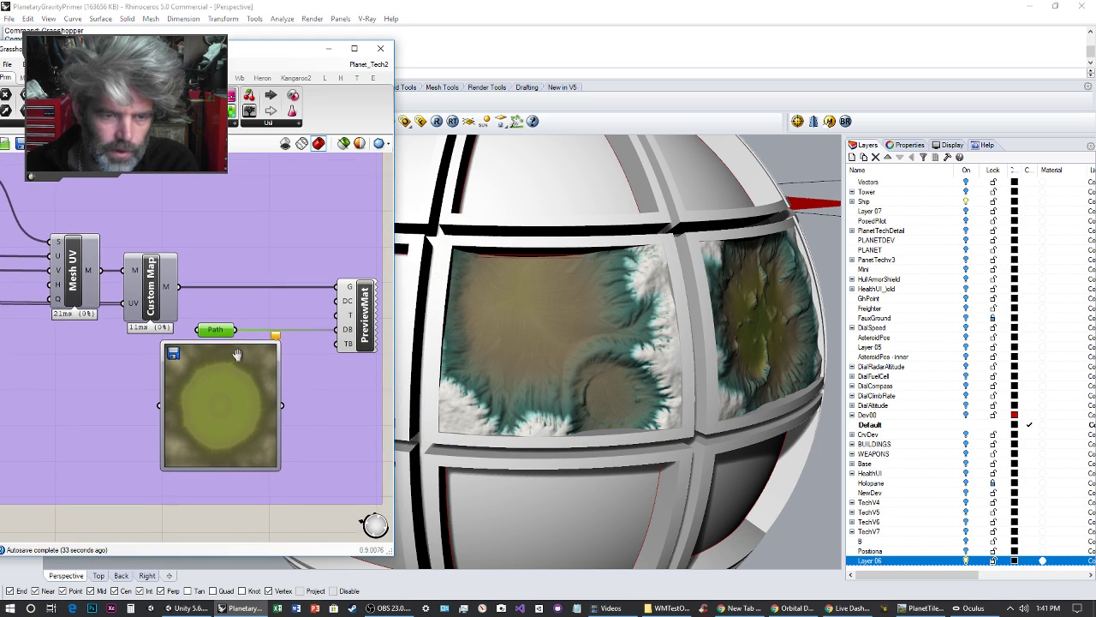
right_click(356, 290)
left_click(367, 307)
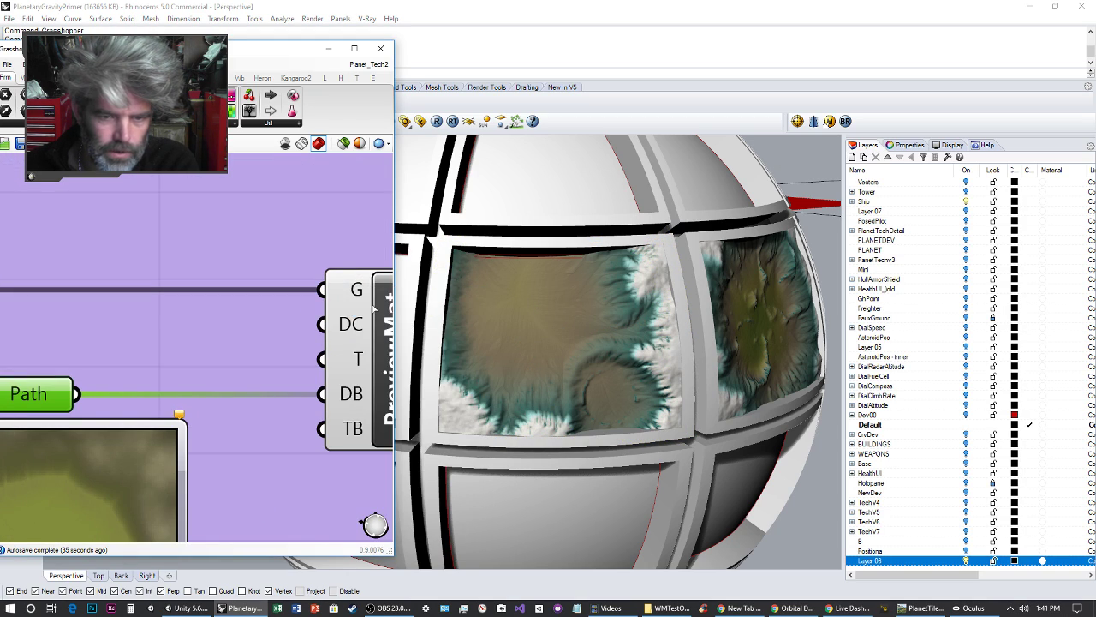
left_click(377, 413)
Select the baked terrain mesh, set its material assignment to Object, and open the list of available materials.
left_click(548, 349)
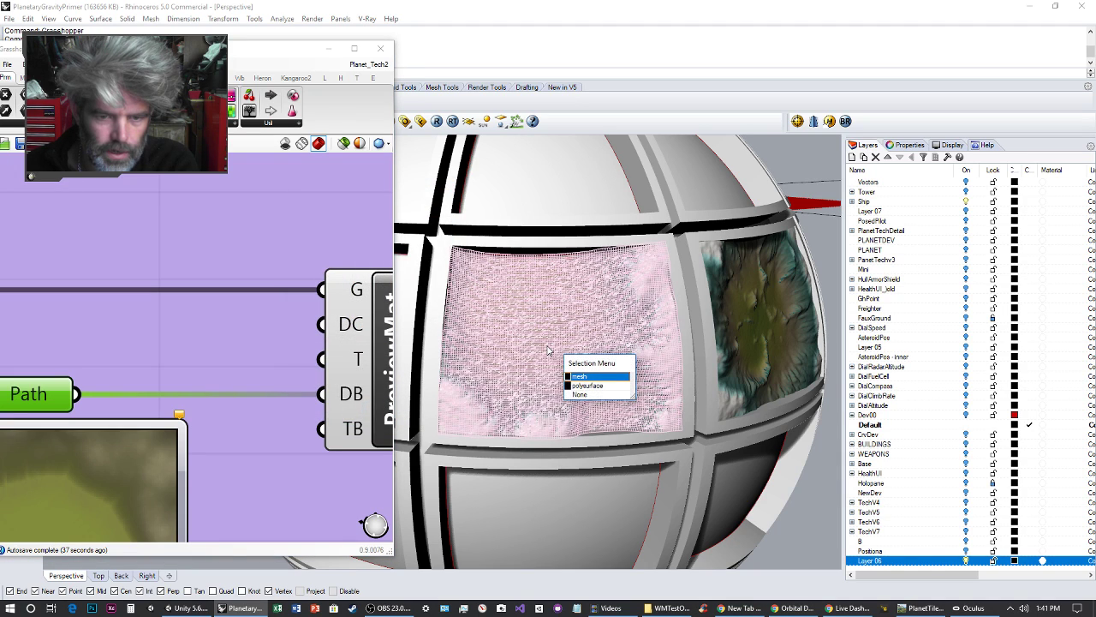
left_click(573, 377)
left_click(908, 147)
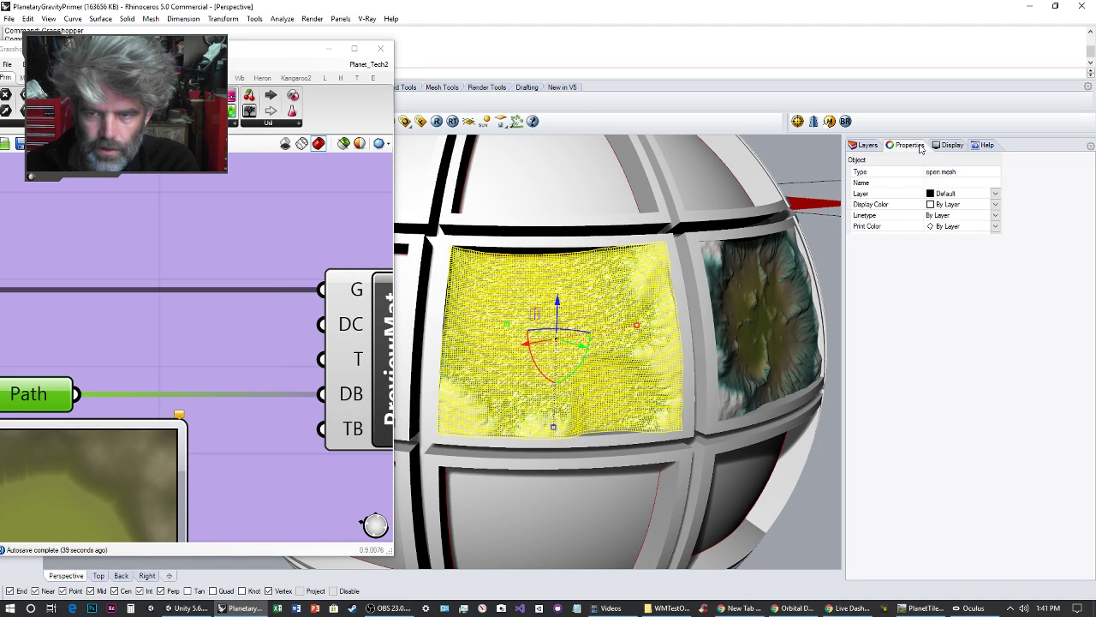
left_click(873, 161)
left_click(916, 177)
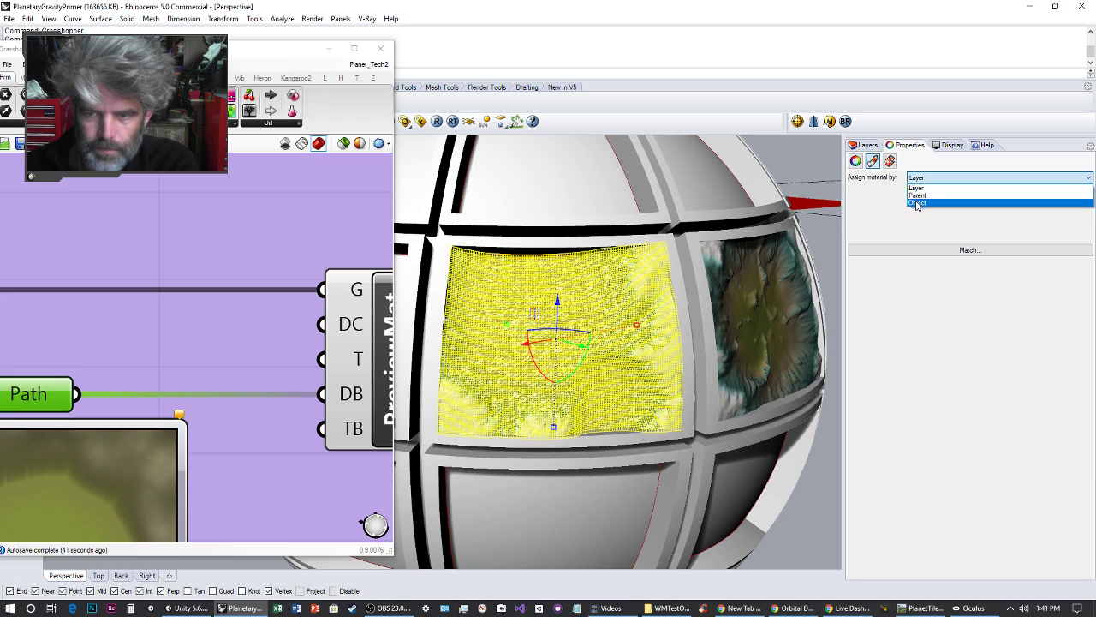
left_click(917, 197)
left_click(921, 206)
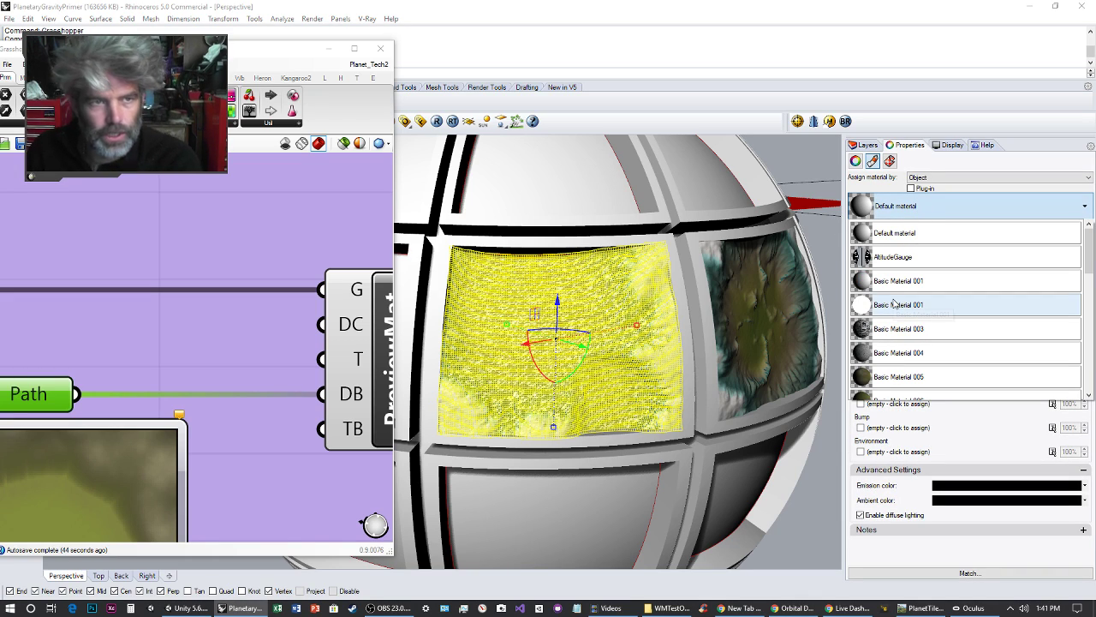